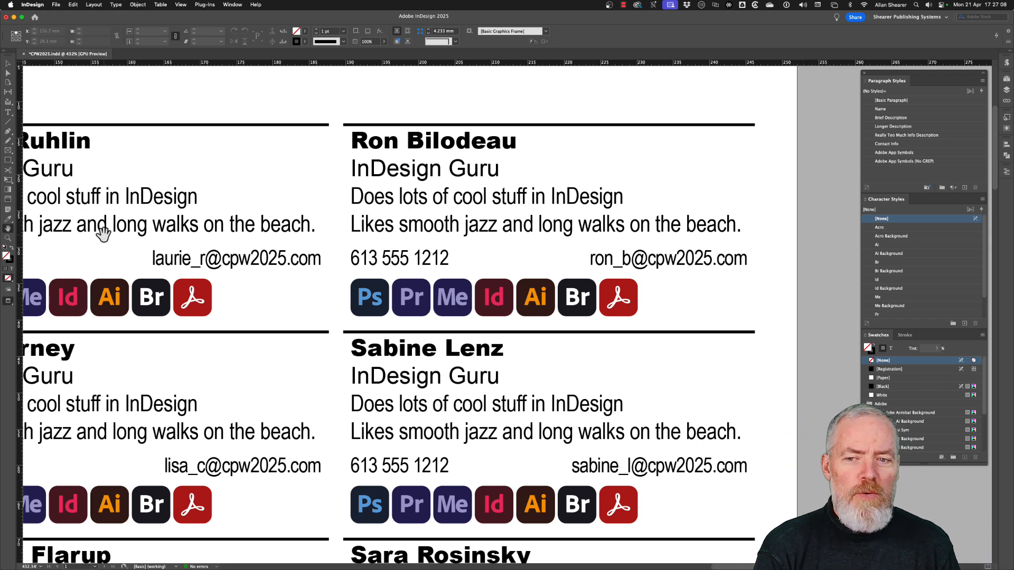
# Step: Bring the FontLab window into view to examine the glyph map of the CreativeProWeek 2025 font, and move it away again
pyautogui.click(8, 64)
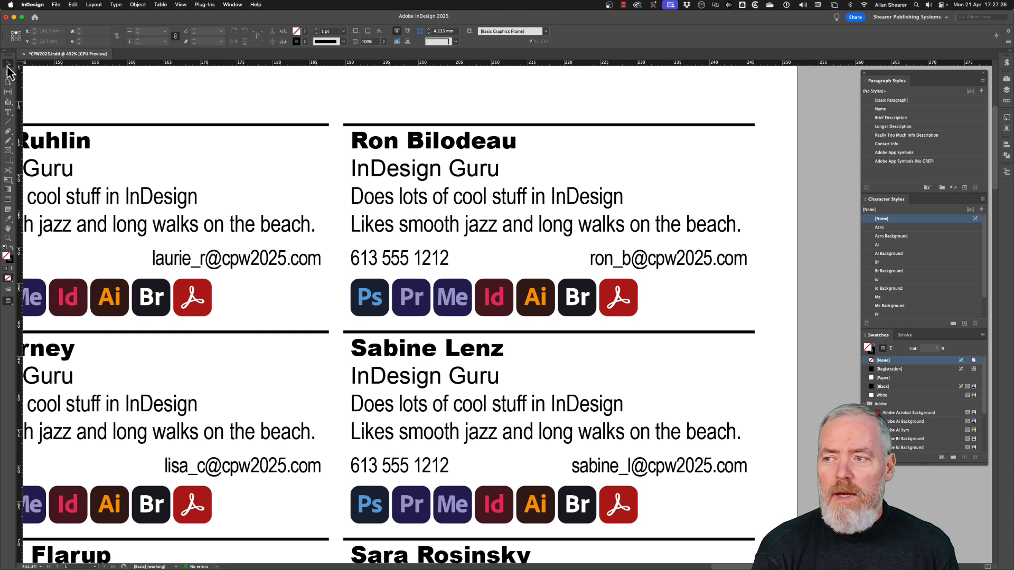
pyautogui.moveTo(0, 64); pyautogui.dragTo(332, 23)
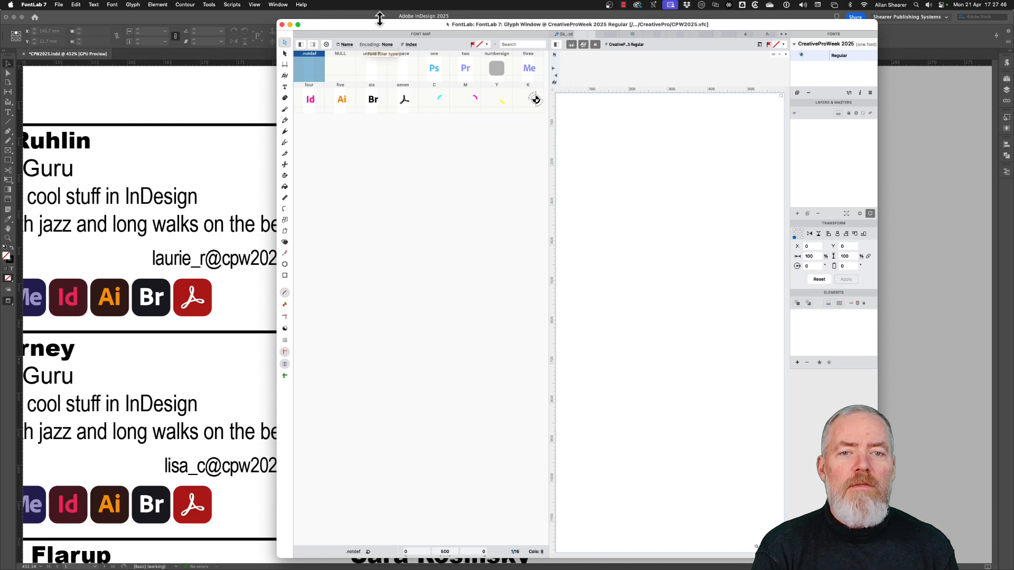
pyautogui.moveTo(380, 26); pyautogui.dragTo(0, 158)
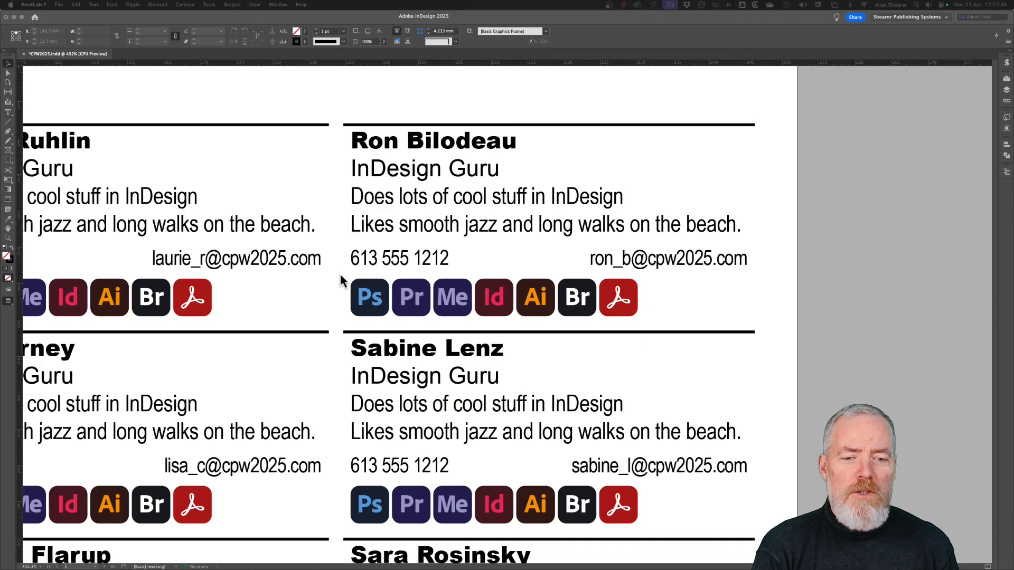
# Step: Replace the Ps symbol at the start of the uppermost card's icon row, above the 613 card divider, with the Ai symbol
pyautogui.doubleClick(389, 296)
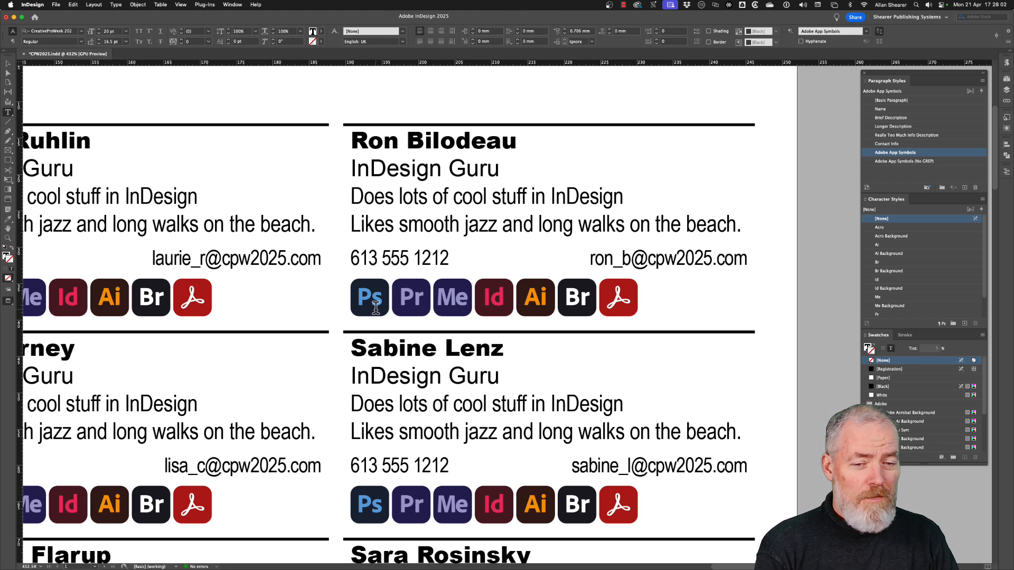
pyautogui.press('BackSpace')
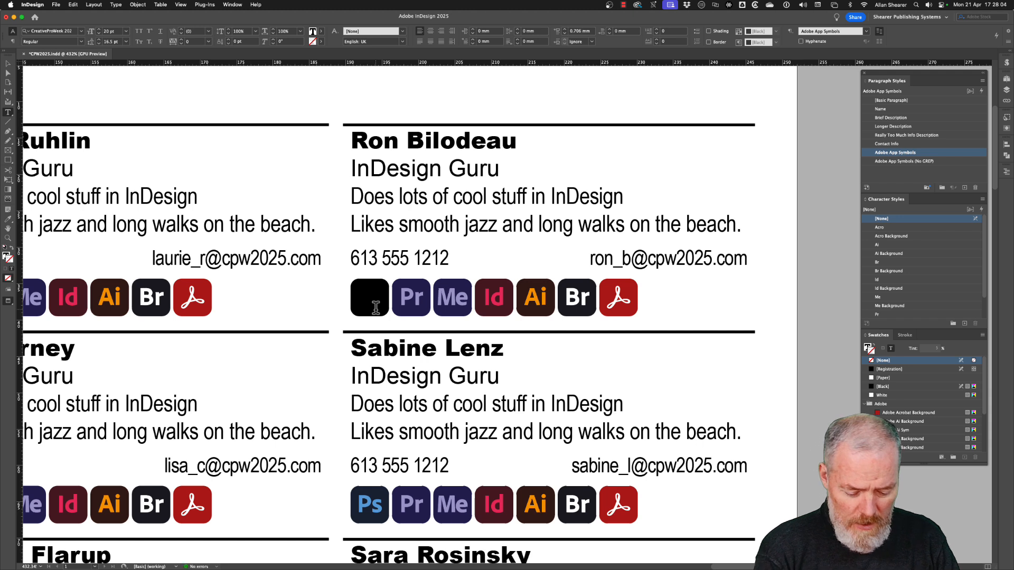
pyautogui.write('Ai')
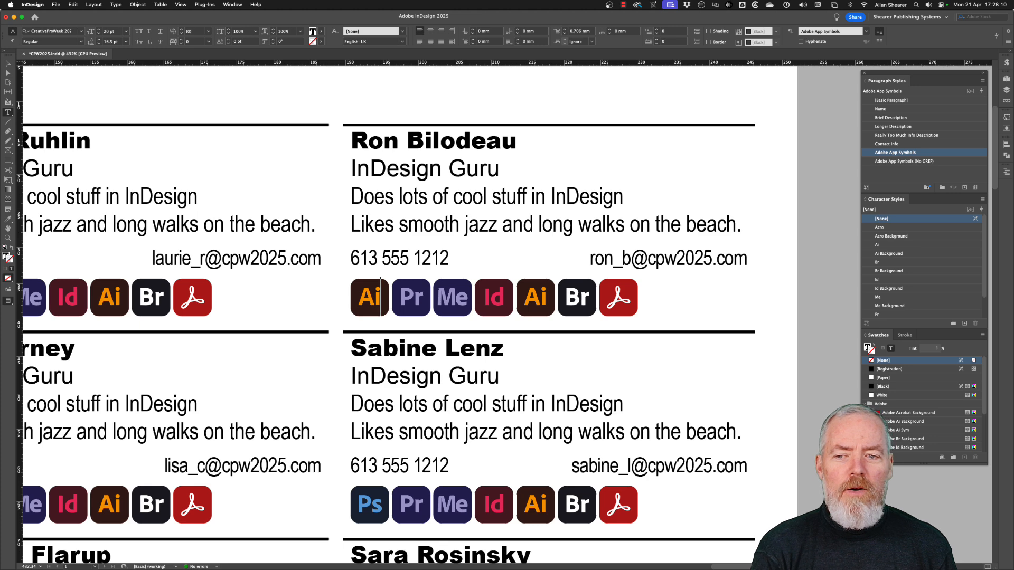
pyautogui.click(8, 238)
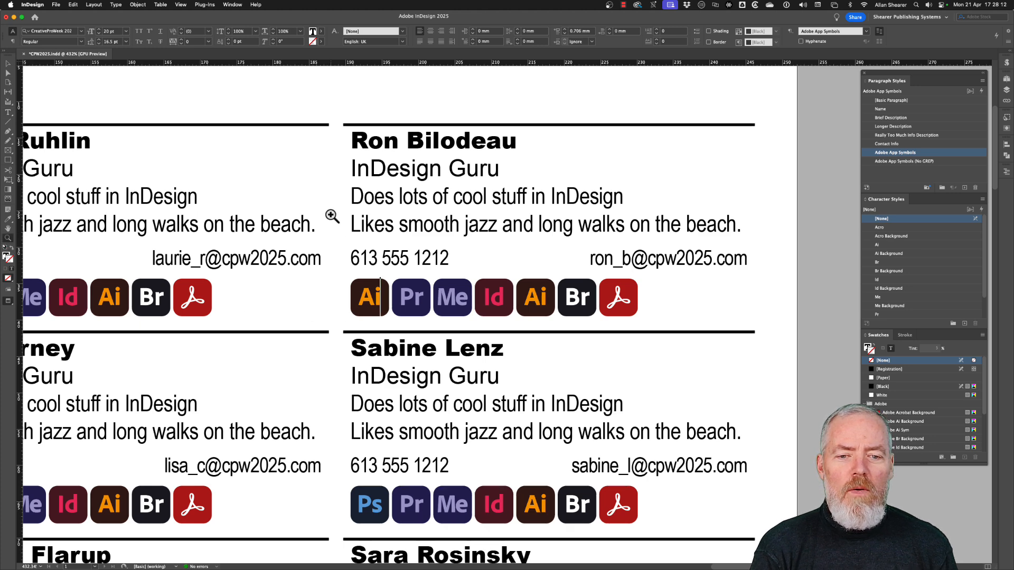
pyautogui.moveTo(332, 216); pyautogui.dragTo(474, 395)
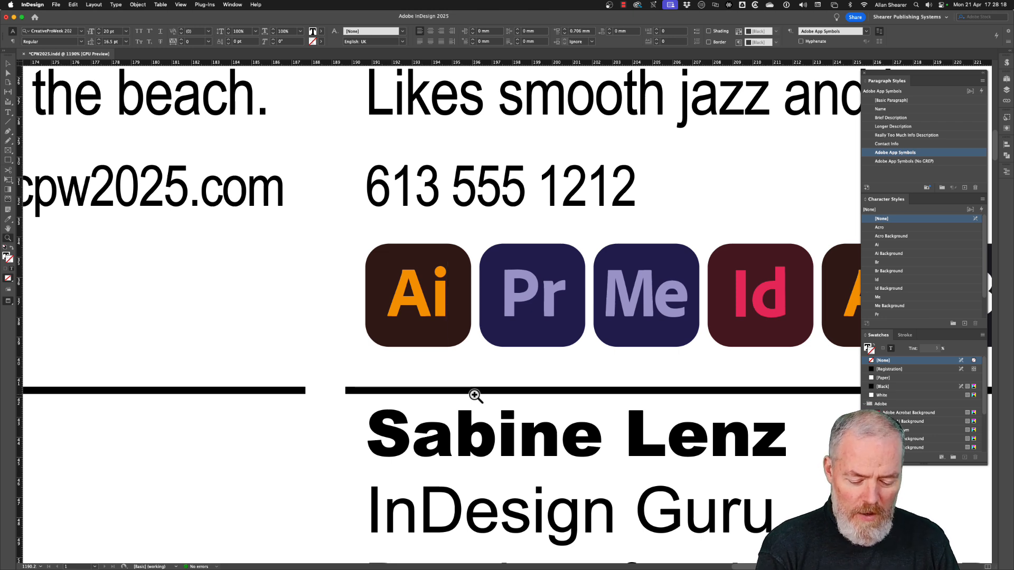
# Step: Try the Ps symbol in place of the first Ai symbol in the icon row and undo the replacement
pyautogui.press('BackSpace')
pyautogui.press('BackSpace')
pyautogui.write('Ps')
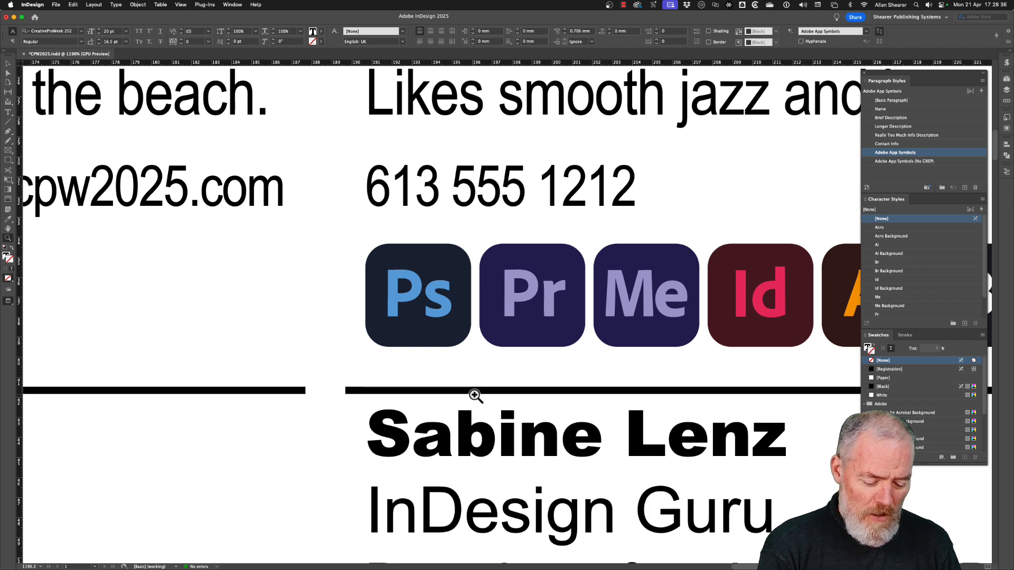
pyautogui.press('super+z')
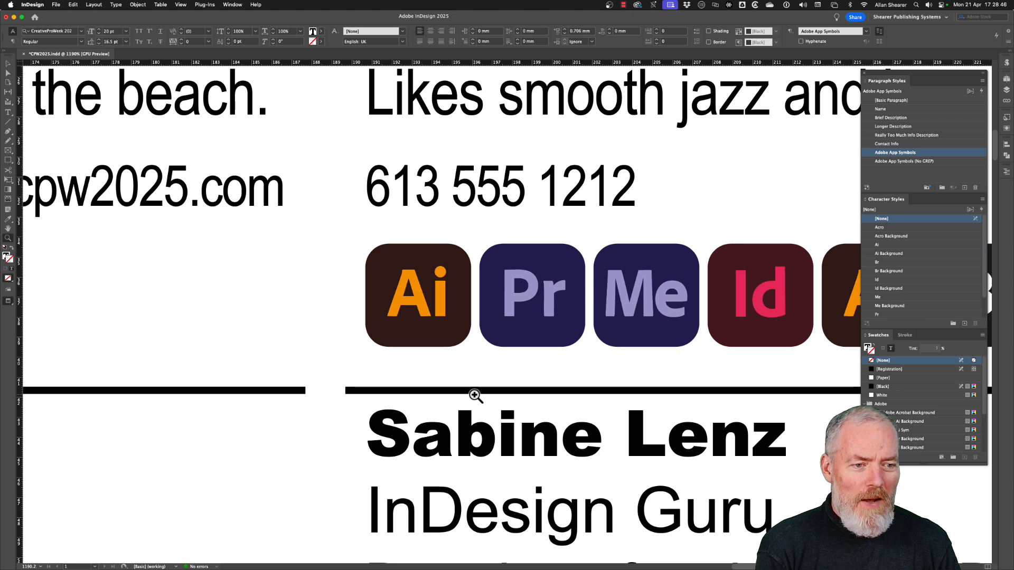
# Step: Replace the first Ai symbol in the icon row with the Id symbol, removing and re-entering its code once
pyautogui.press('BackSpace')
pyautogui.press('BackSpace')
pyautogui.write('Id')
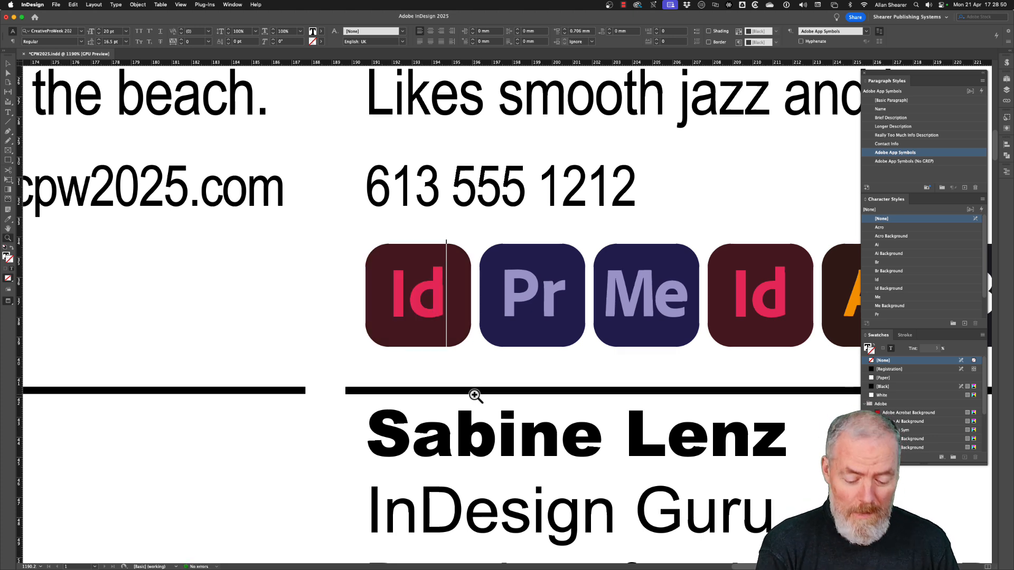
pyautogui.press('BackSpace')
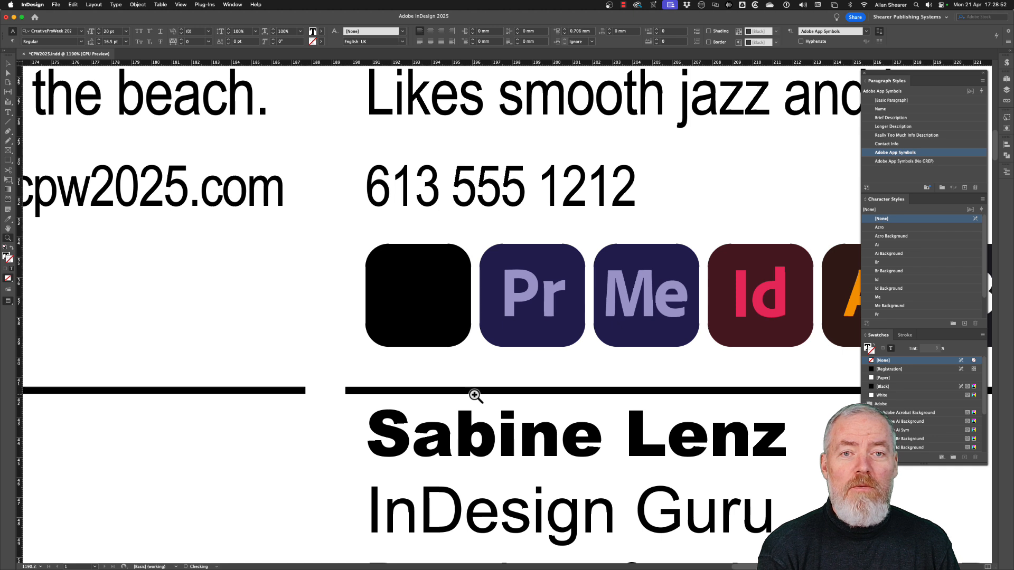
pyautogui.write('d')
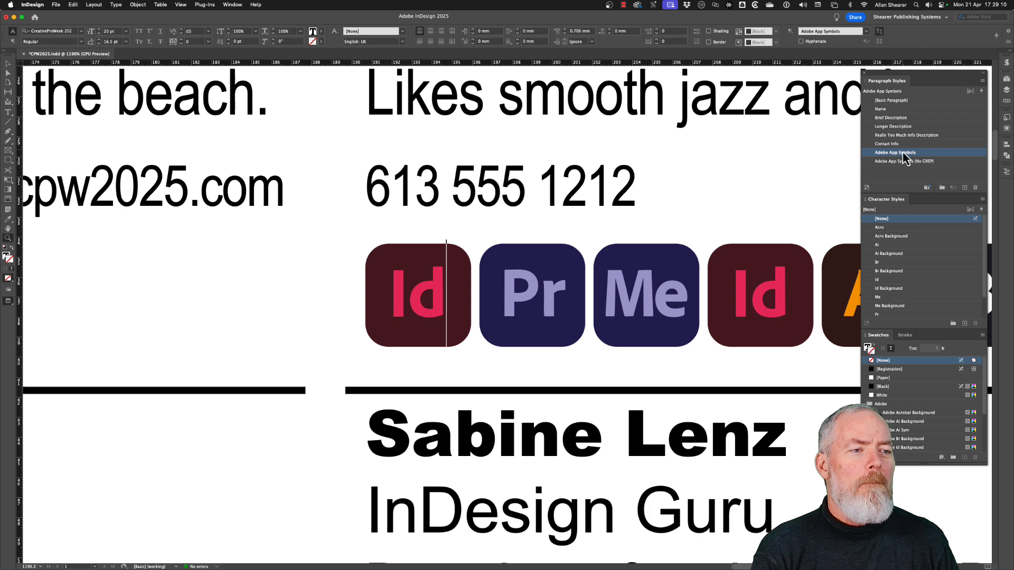
# Step: Examine the GREP styles of the Adobe App Symbols paragraph style, from the background rules to the symbol colour rules
pyautogui.rightClick(903, 155)
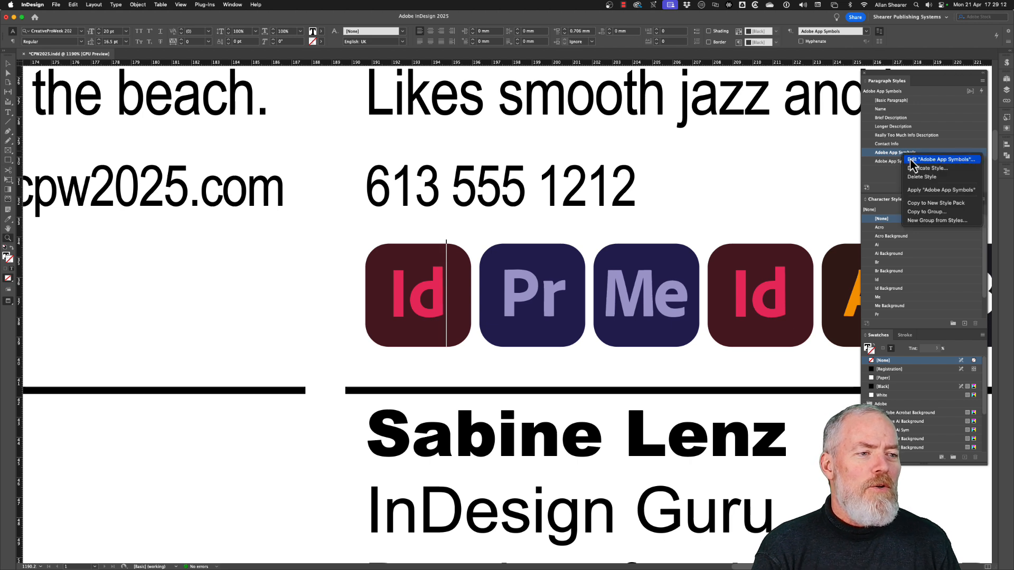
pyautogui.click(910, 160)
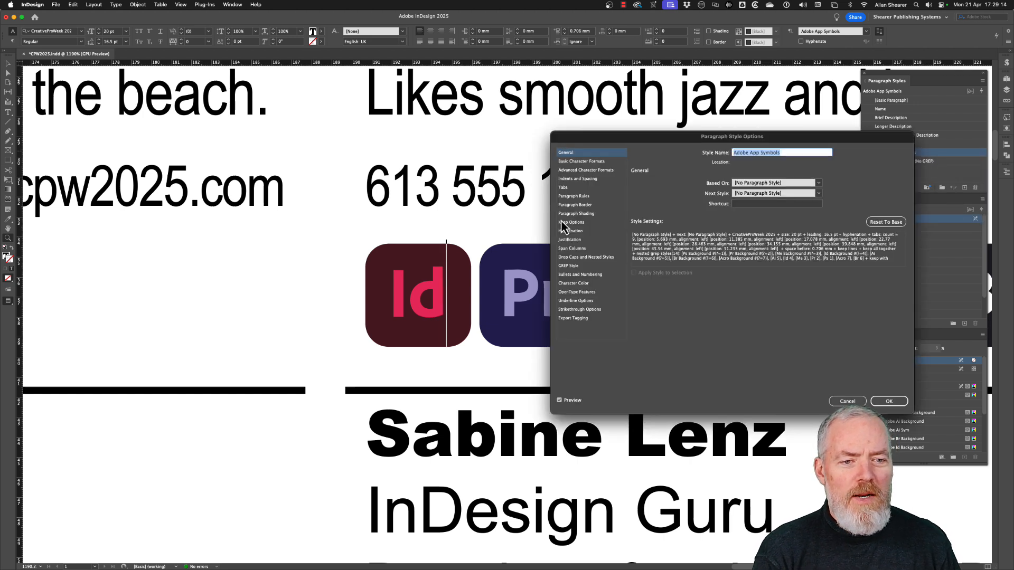
pyautogui.click(567, 266)
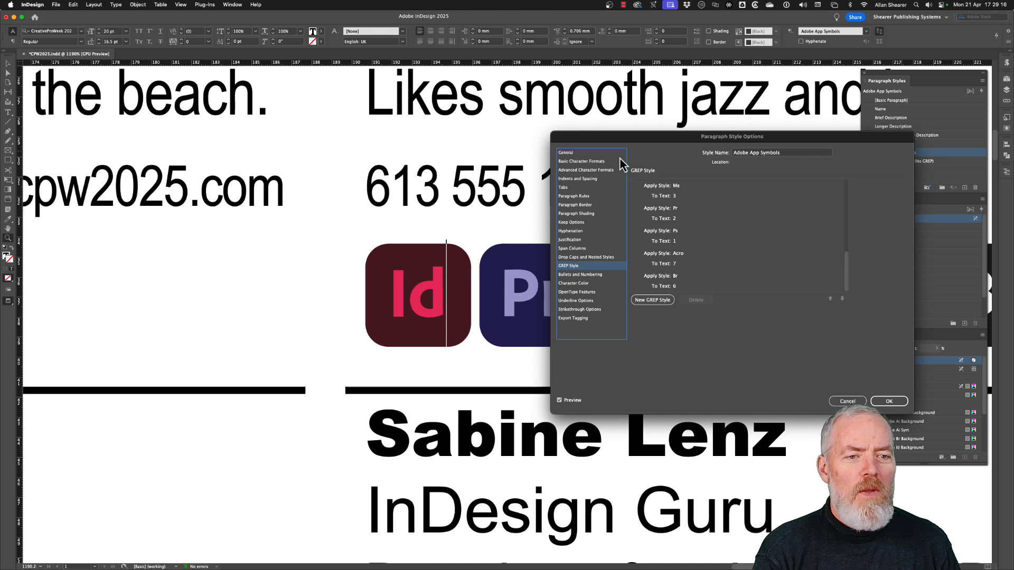
pyautogui.moveTo(622, 139); pyautogui.dragTo(642, 188)
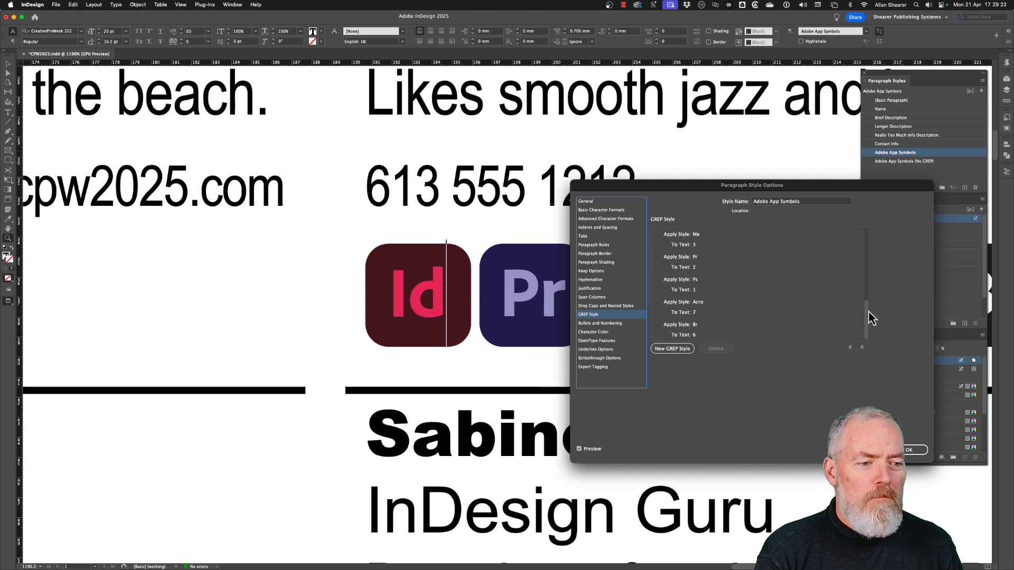
pyautogui.moveTo(865, 312); pyautogui.dragTo(870, 246)
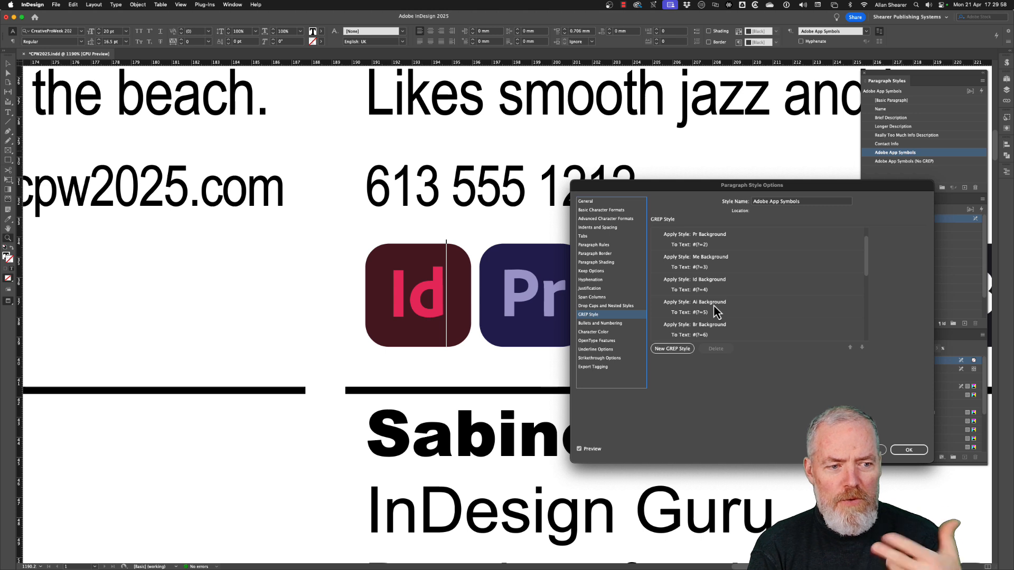
pyautogui.moveTo(866, 258); pyautogui.dragTo(865, 299)
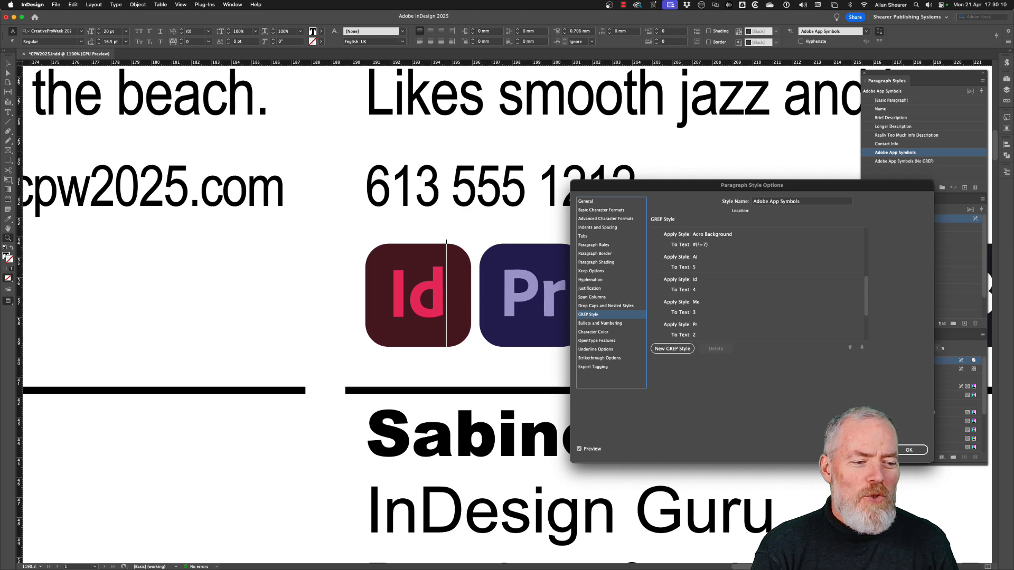
pyautogui.press('Return')
# Step: Open the story in the Story Editor, widen its window and go to the first cards at the start of the story
pyautogui.click(73, 5)
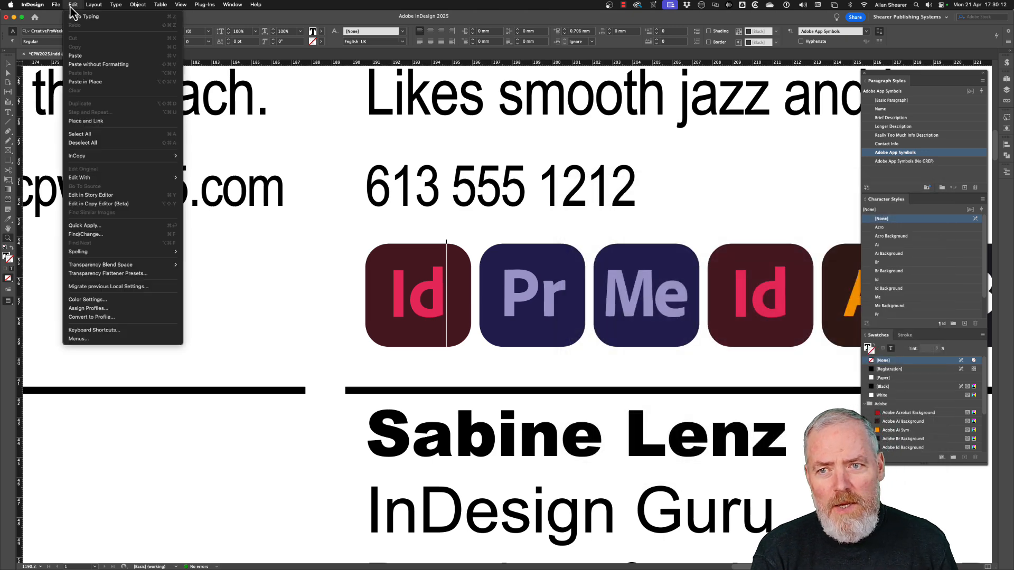
pyautogui.click(88, 196)
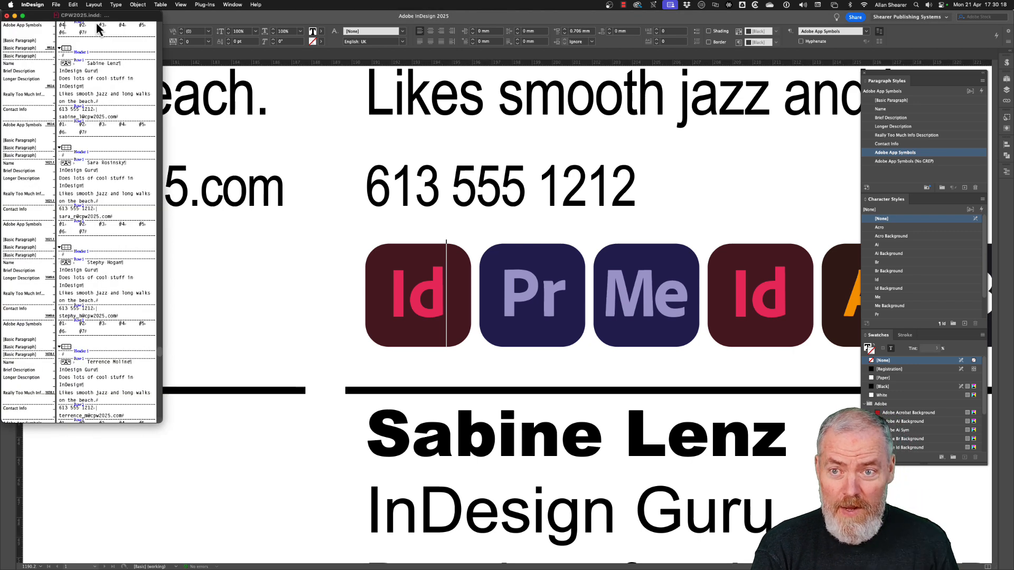
pyautogui.moveTo(96, 15); pyautogui.dragTo(178, 84)
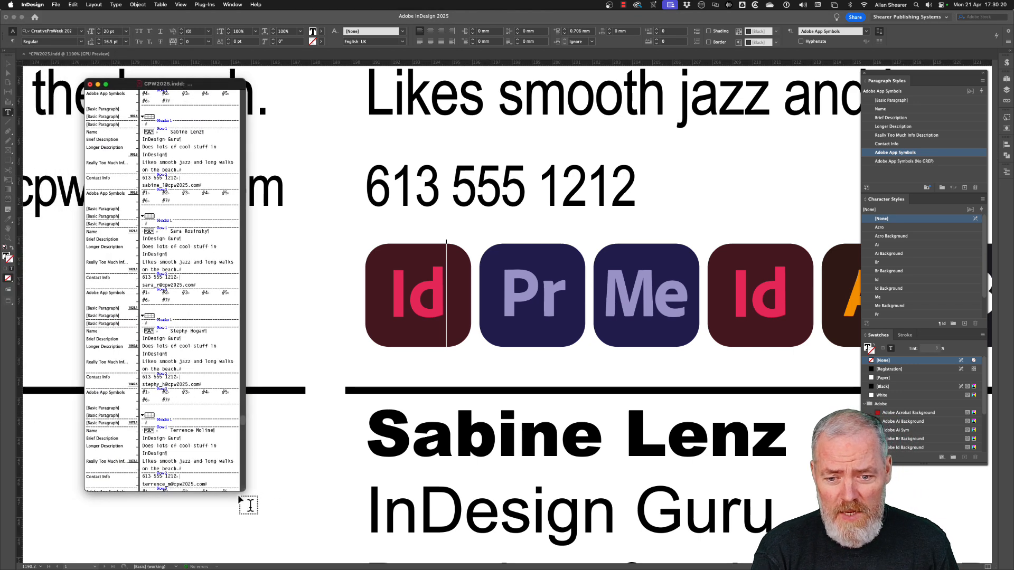
pyautogui.moveTo(243, 490); pyautogui.dragTo(476, 480)
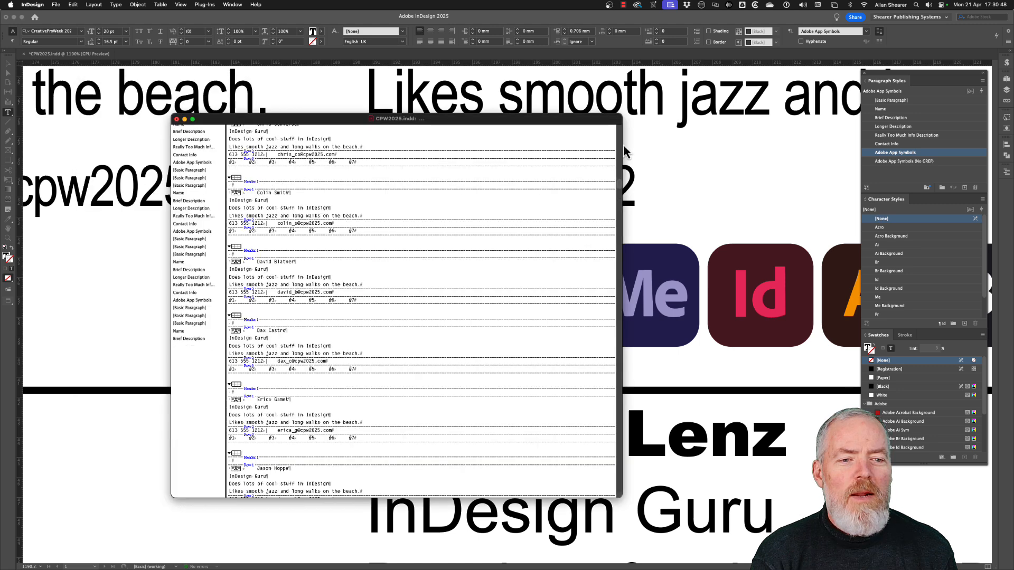
pyautogui.moveTo(618, 175); pyautogui.dragTo(620, 117)
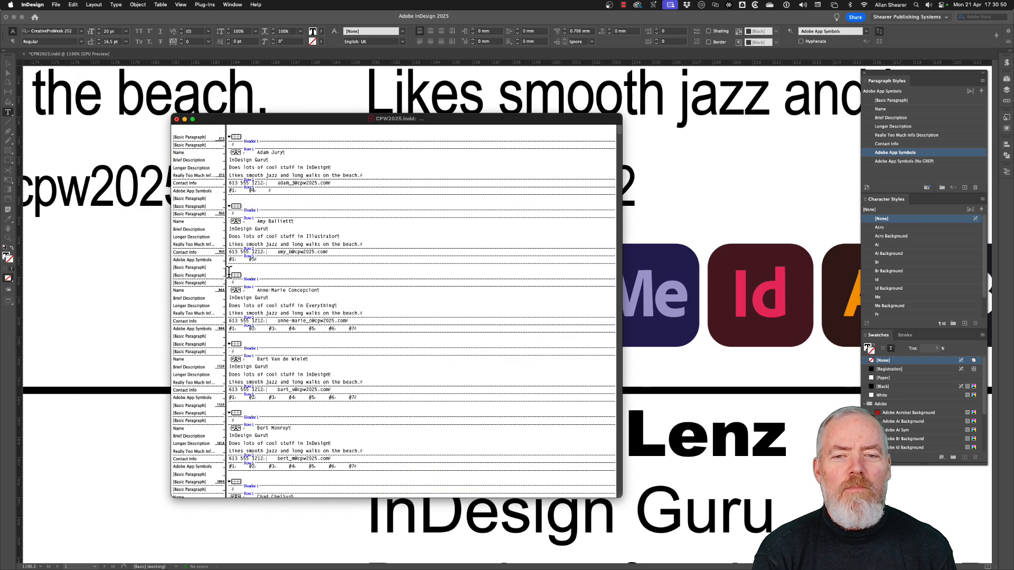
pyautogui.moveTo(283, 122); pyautogui.dragTo(464, 123)
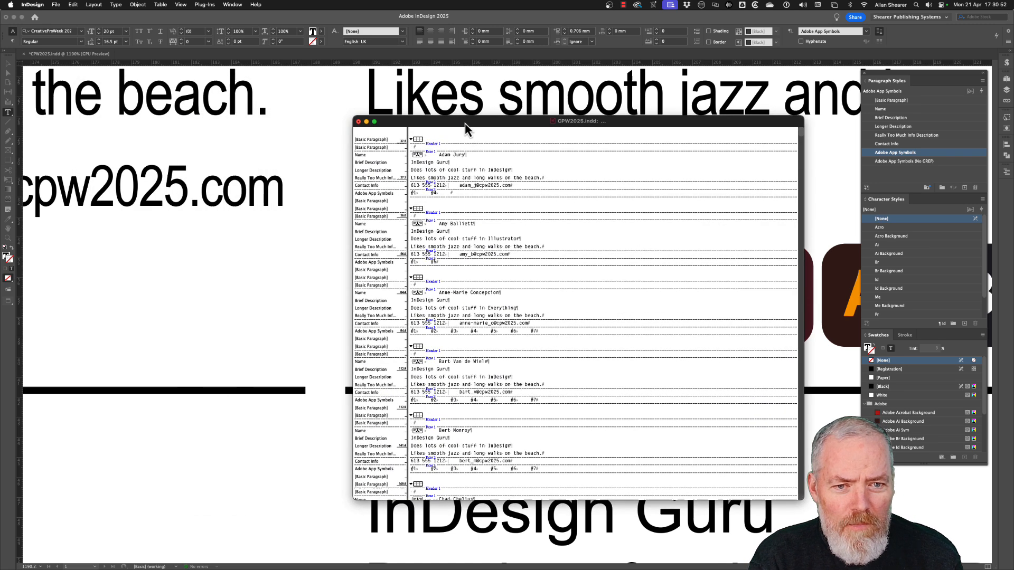
# Step: Examine the name and the Adobe App Symbols code line of the first card in the Story Editor
pyautogui.click(439, 154)
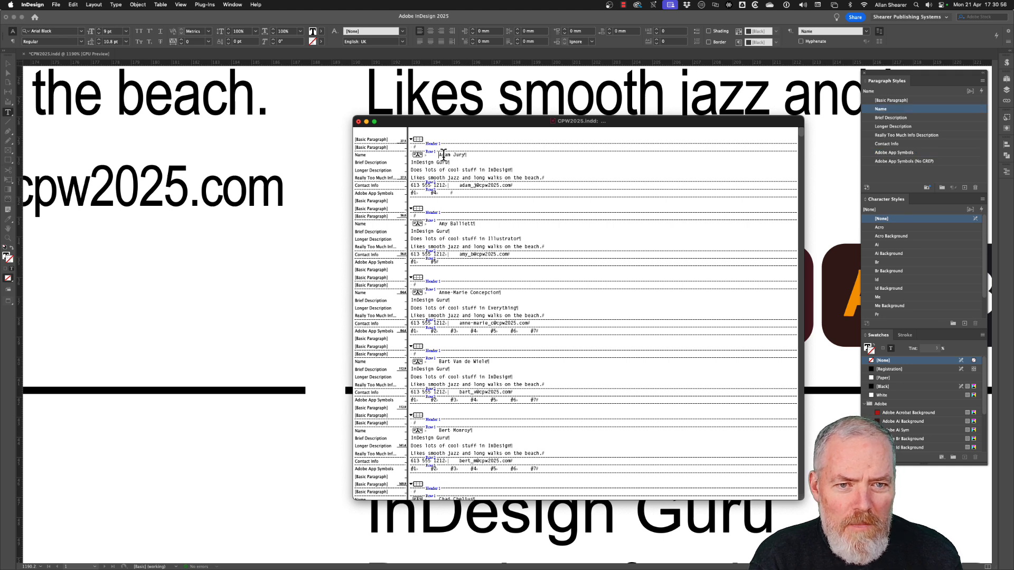
pyautogui.click(414, 193)
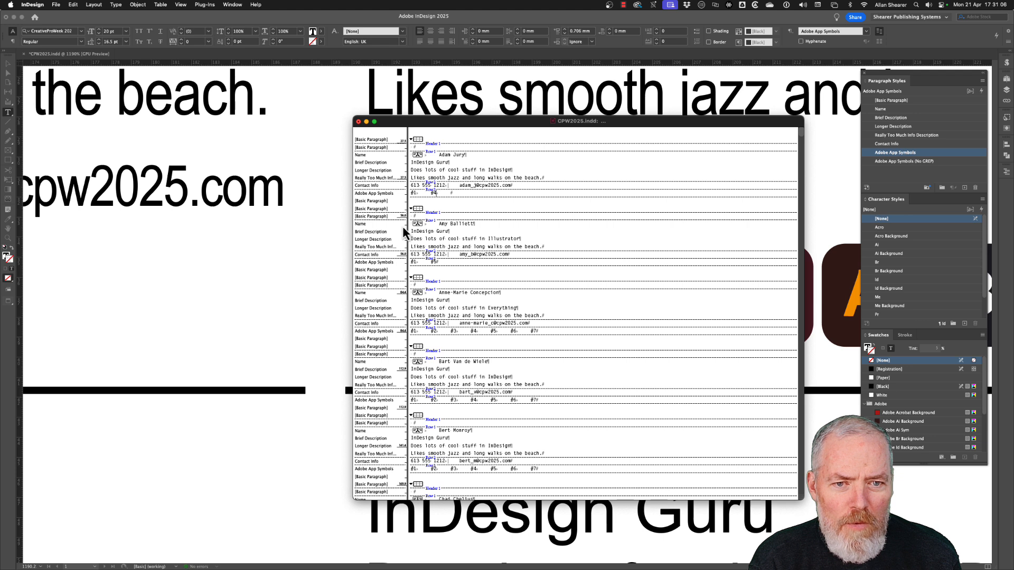
pyautogui.doubleClick(414, 194)
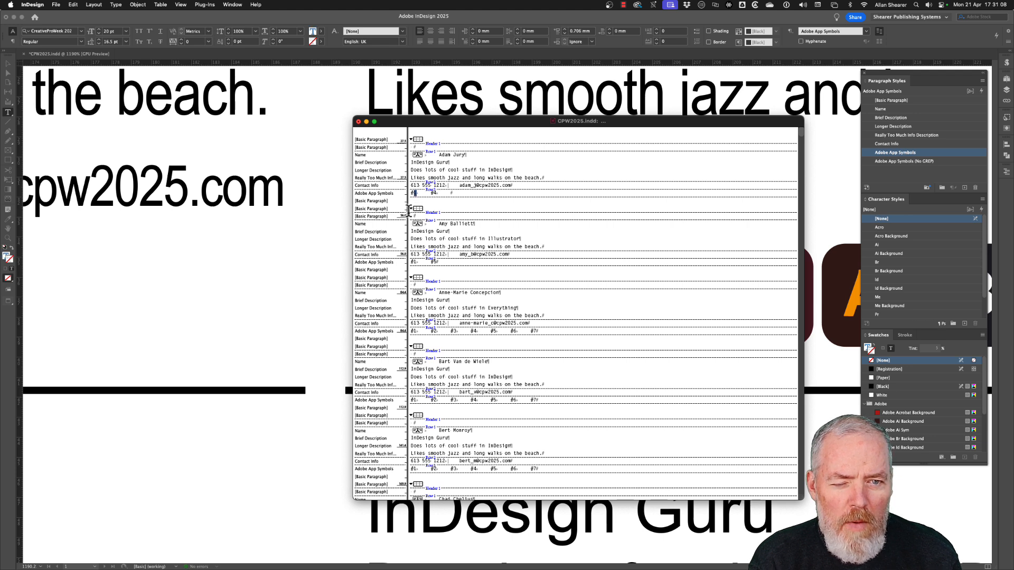
pyautogui.press('Right')
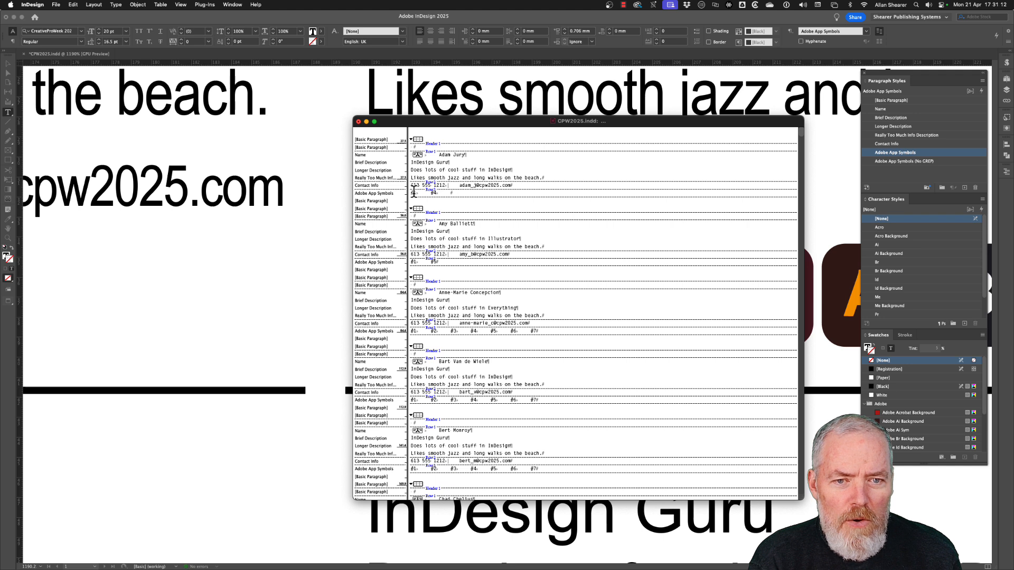
pyautogui.click(414, 193)
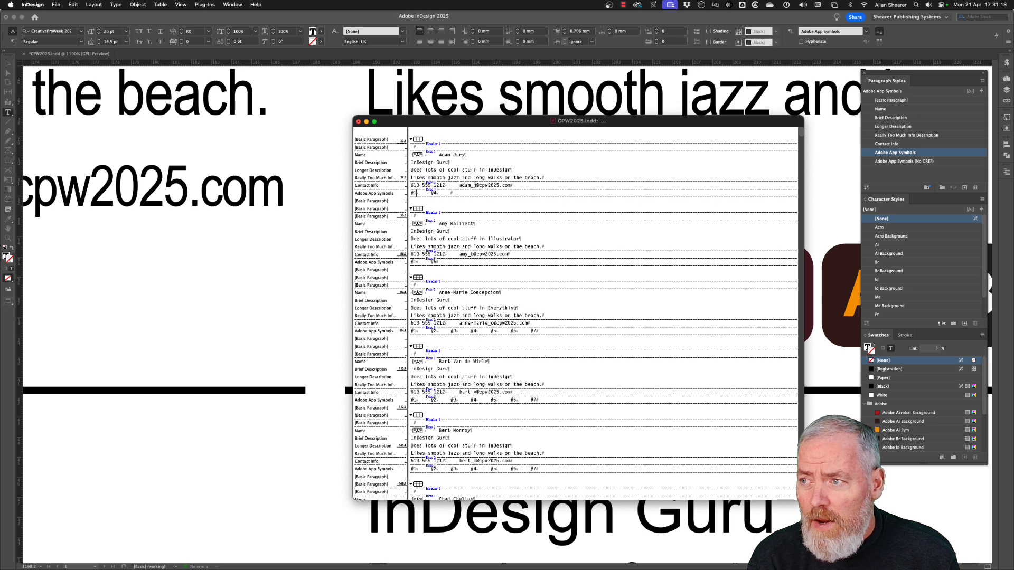
# Step: Switch to FontLab and compare the numbered glyphs in the font map with the symbol codes
pyautogui.press('super+Tab')
pyautogui.moveTo(397, 60); pyautogui.dragTo(405, 35)
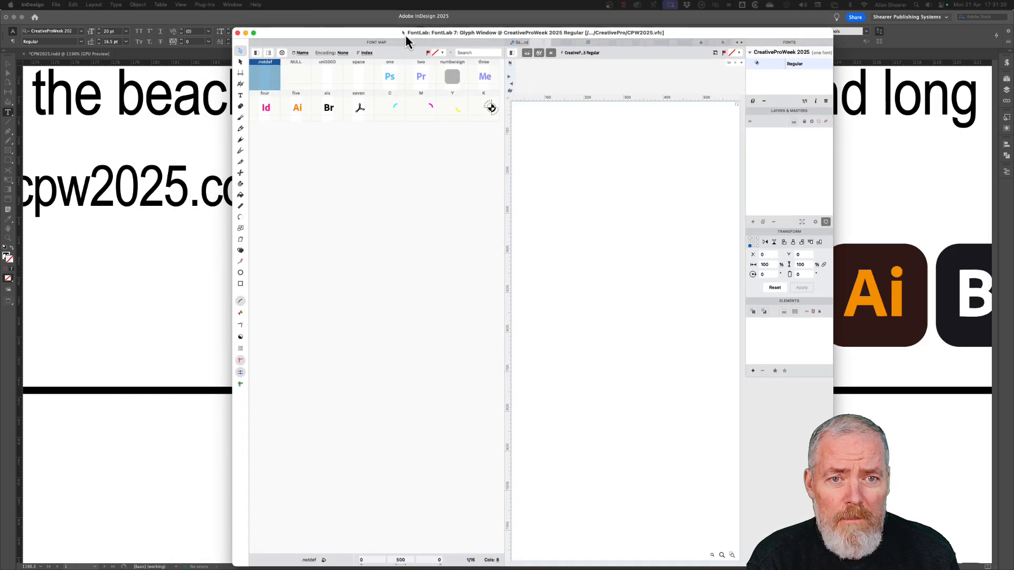
pyautogui.click(405, 34)
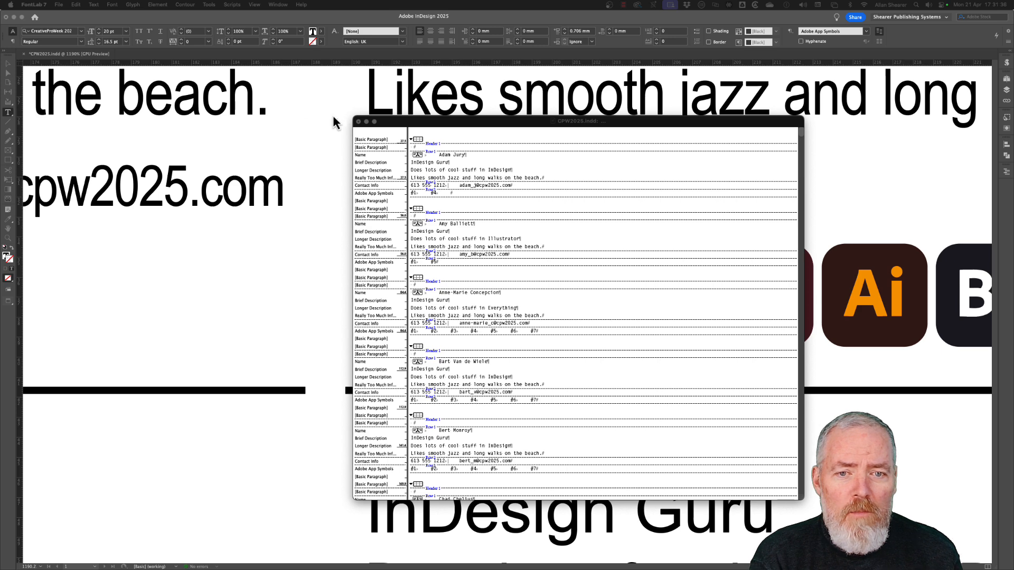
# Step: Close the Story Editor and fit the whole page of cards in the document window
pyautogui.click(358, 122)
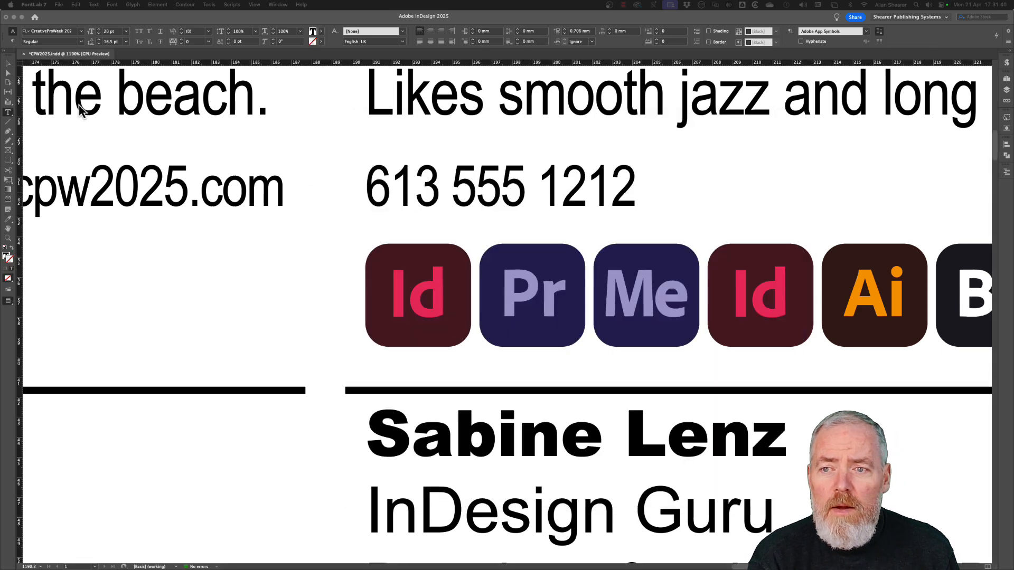
pyautogui.click(11, 69)
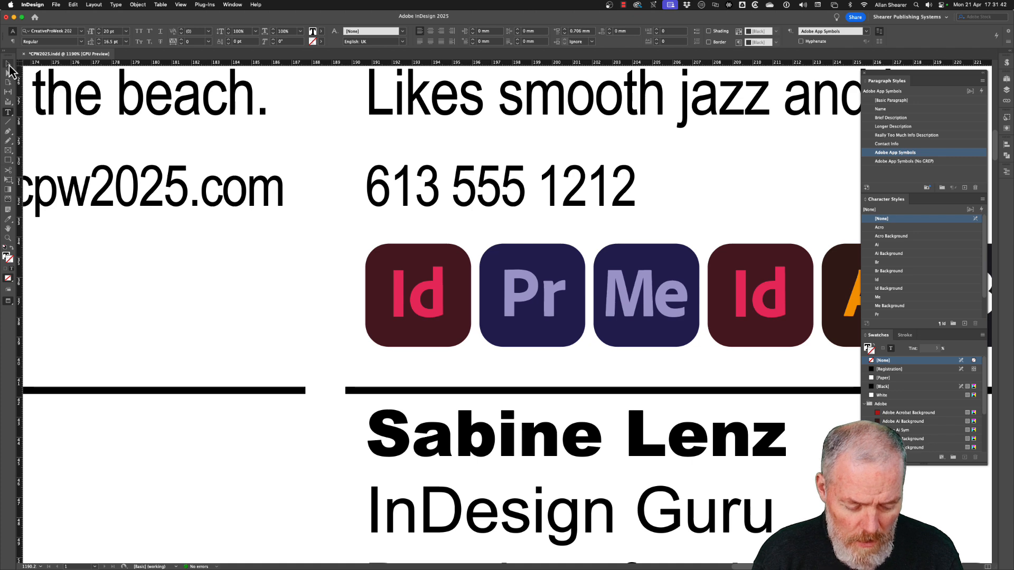
pyautogui.press('super+0')
pyautogui.click(8, 238)
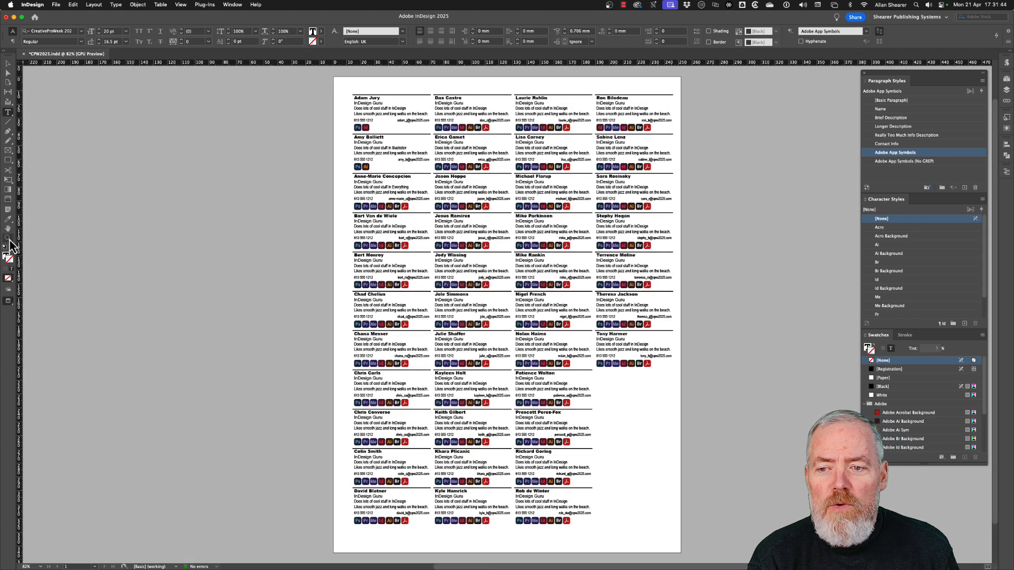
# Step: Replace the Photoshop icon on the first card with the Illustrator icon
pyautogui.moveTo(337, 86); pyautogui.dragTo(423, 159)
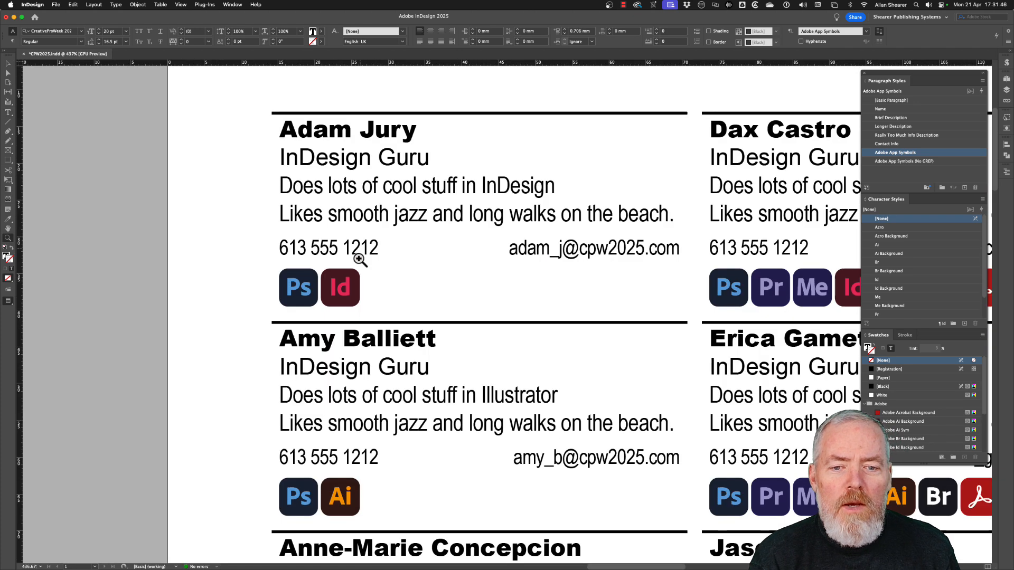
pyautogui.click(9, 64)
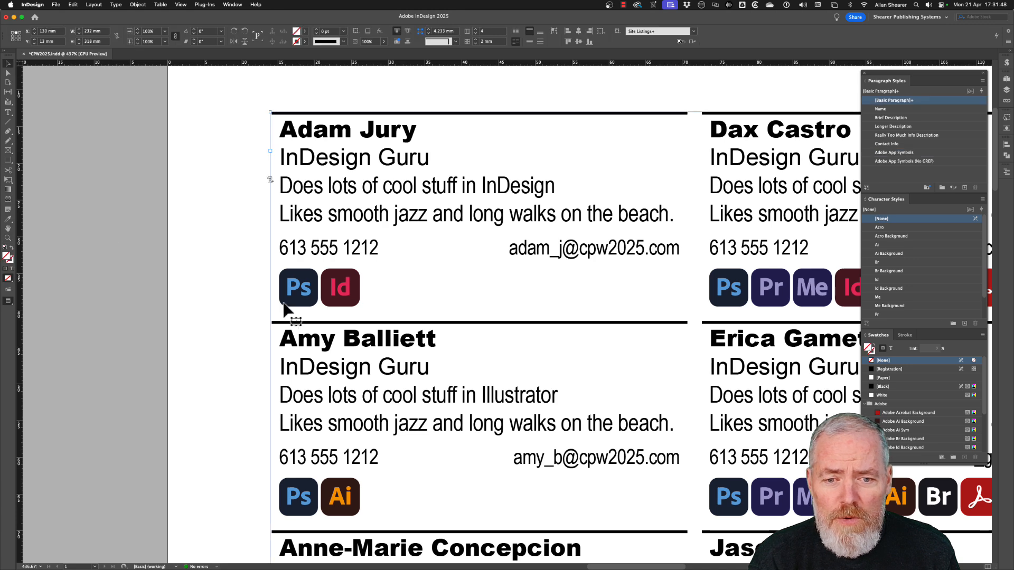
pyautogui.doubleClick(308, 283)
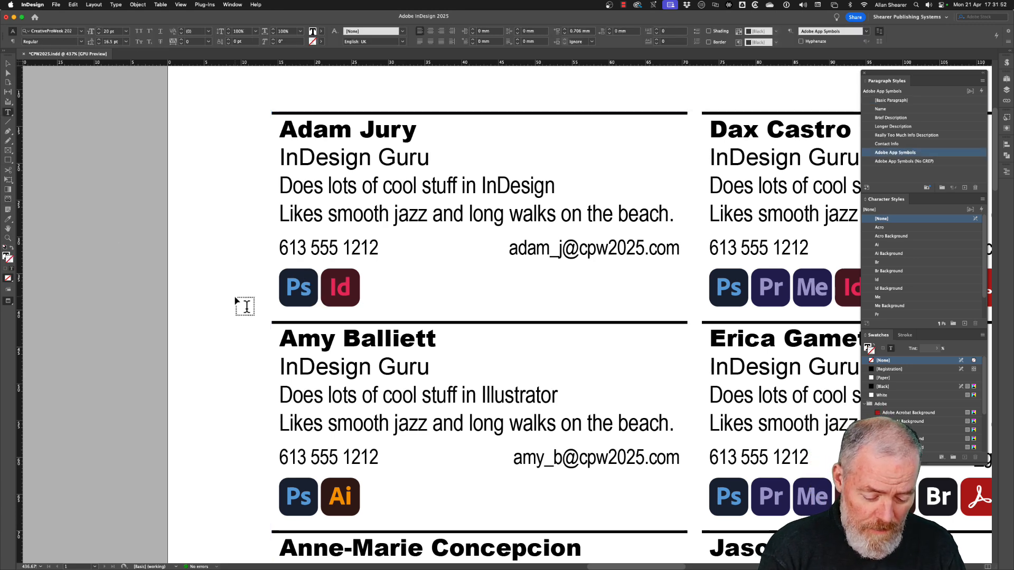
pyautogui.press('BackSpace')
pyautogui.press('BackSpace')
pyautogui.write('Ai')
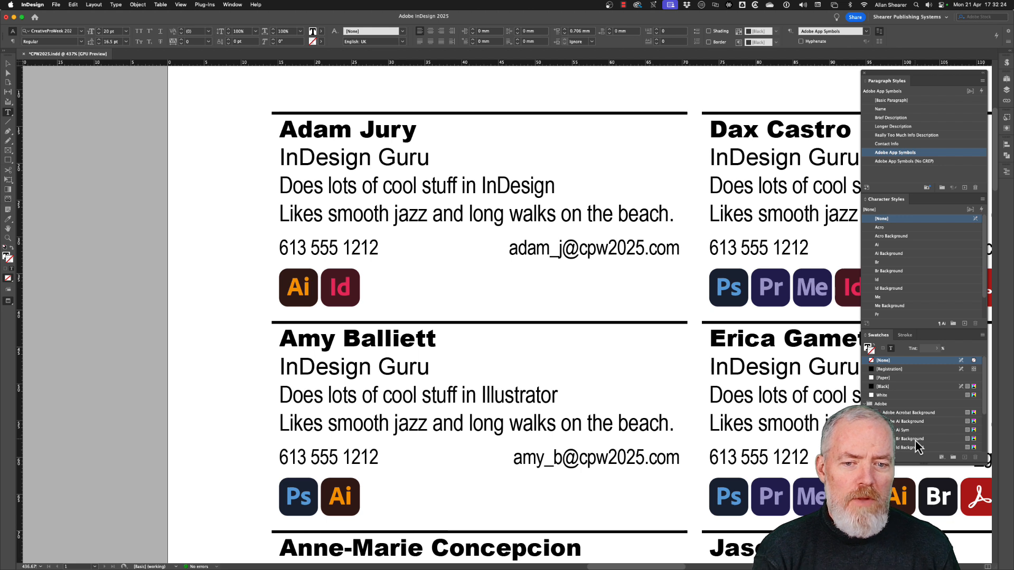
# Step: Try the Bridge icon in place of the first card's InDesign icon, and replace it with the Acrobat icon
pyautogui.click(349, 282)
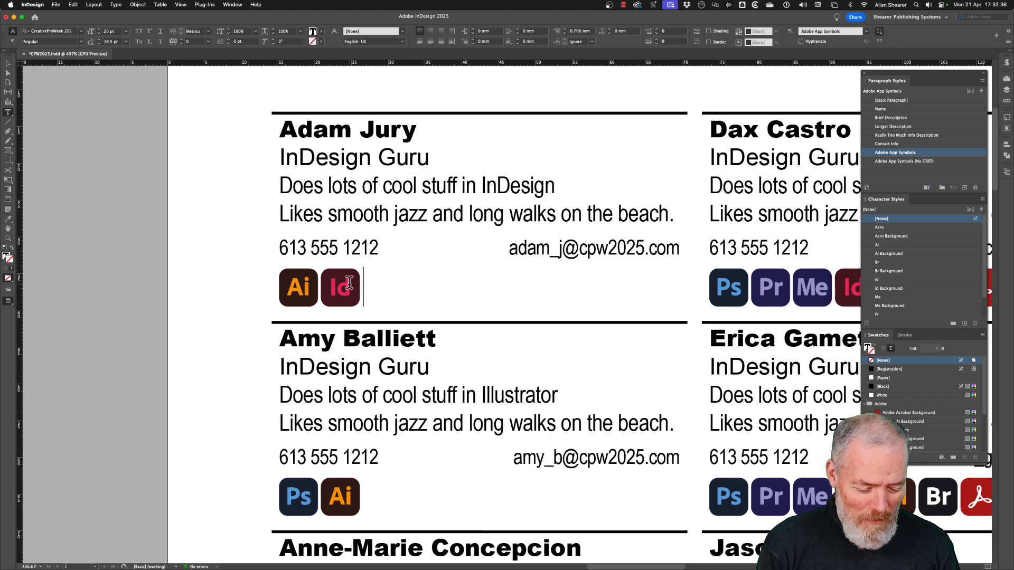
pyautogui.press('BackSpace')
pyautogui.press('BackSpace')
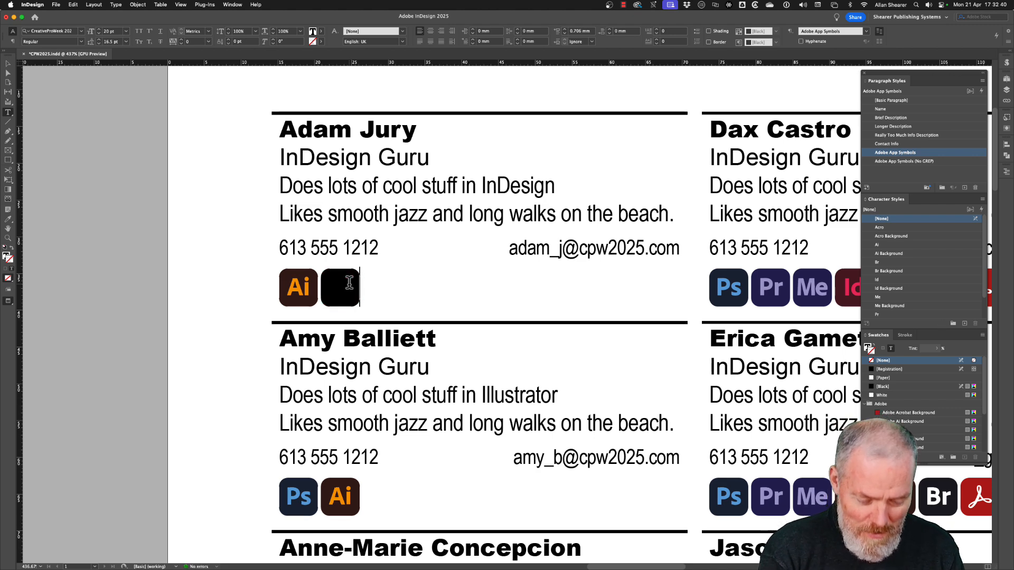
pyautogui.write('Br')
pyautogui.press('BackSpace')
pyautogui.press('BackSpace')
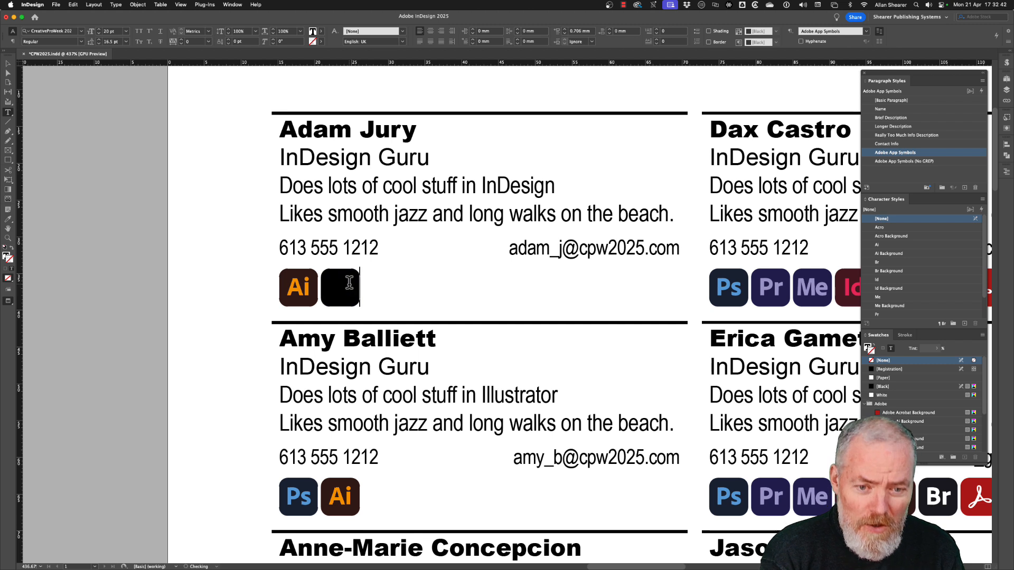
pyautogui.write('Acro')
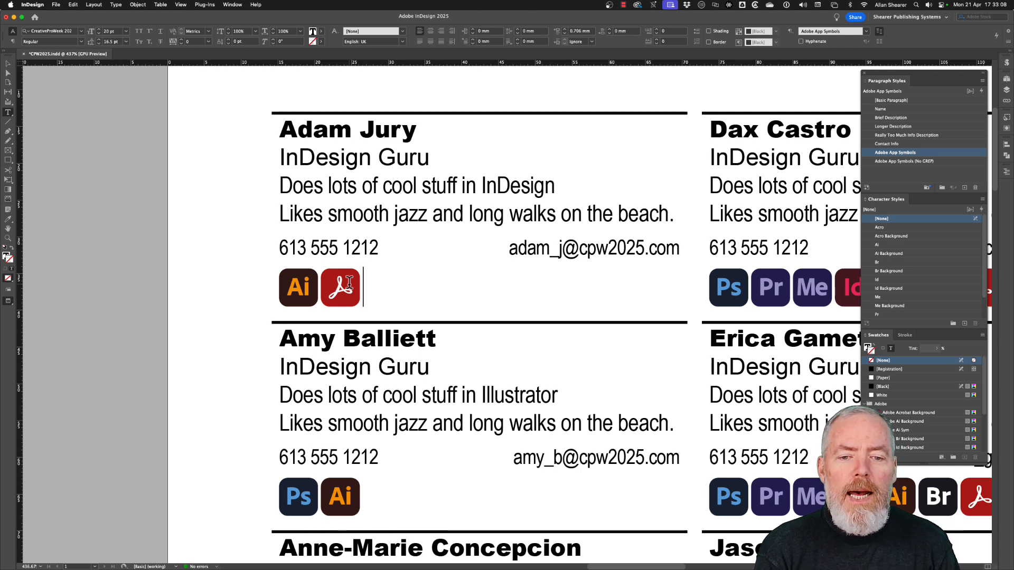
# Step: Add the company logo after the first card's Acrobat icon and examine the C, M, Y and K logo glyphs in FontLab's font map
pyautogui.write('sps')
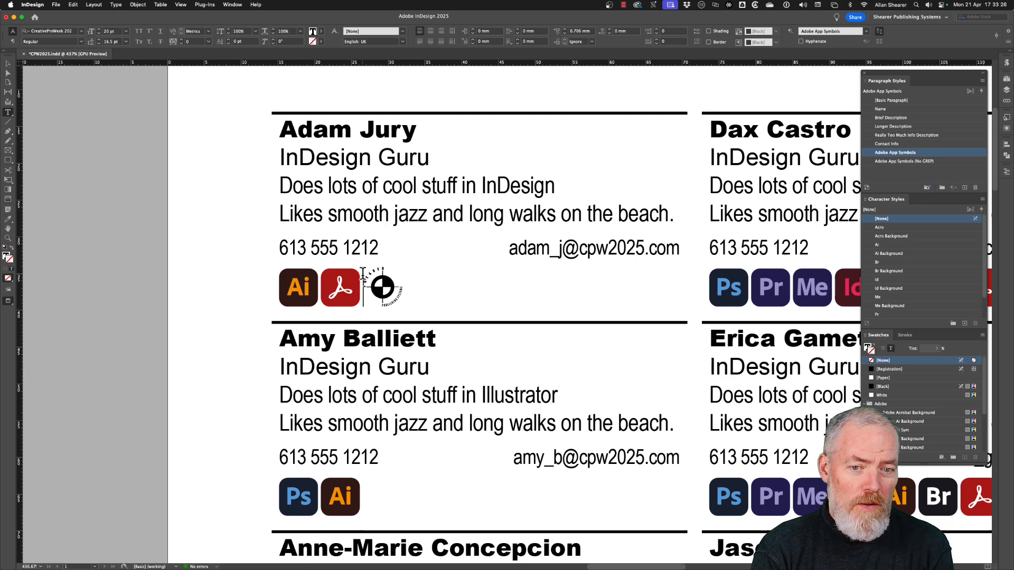
pyautogui.press('super+Tab')
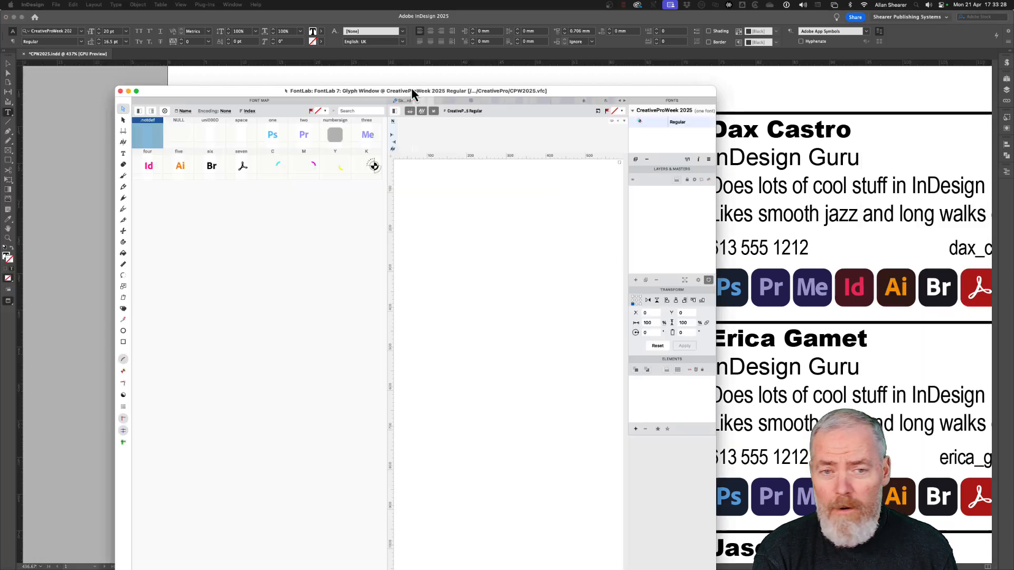
pyautogui.moveTo(411, 89); pyautogui.dragTo(420, 49)
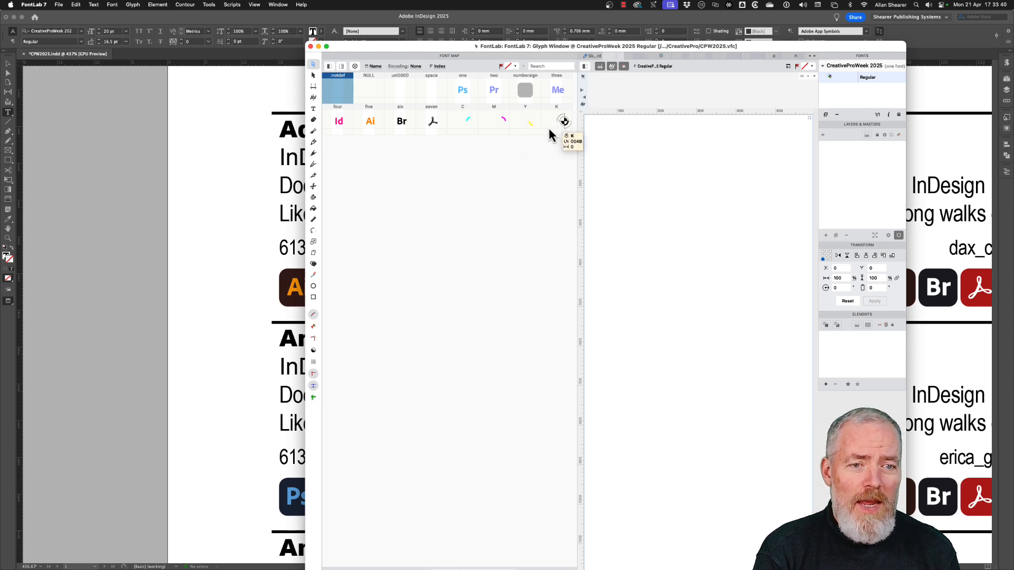
pyautogui.moveTo(589, 47); pyautogui.dragTo(1, 84)
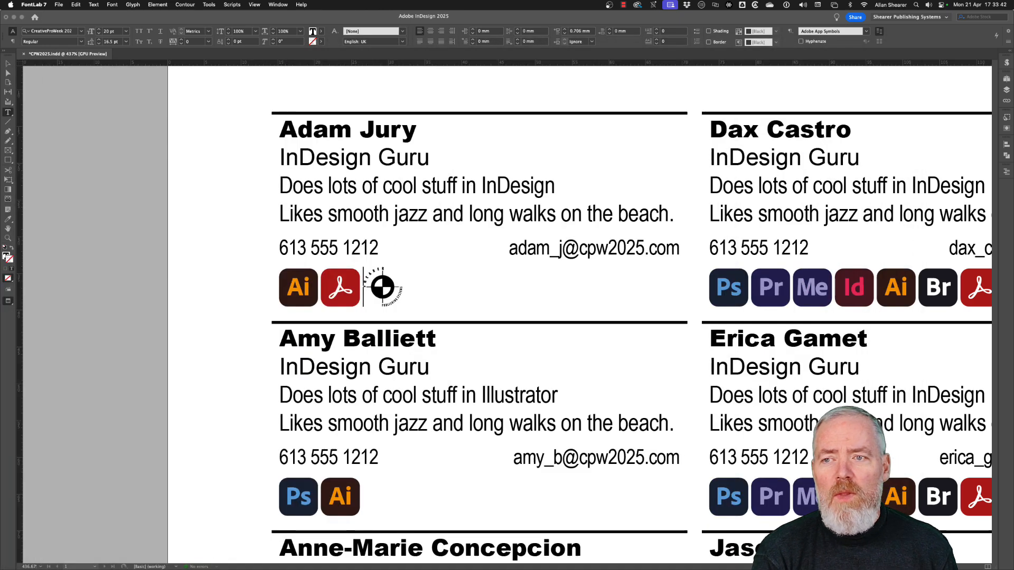
# Step: Return to InDesign and open the recent document CPW2025 with SPS Logo.indd
pyautogui.click(150, 20)
pyautogui.click(56, 5)
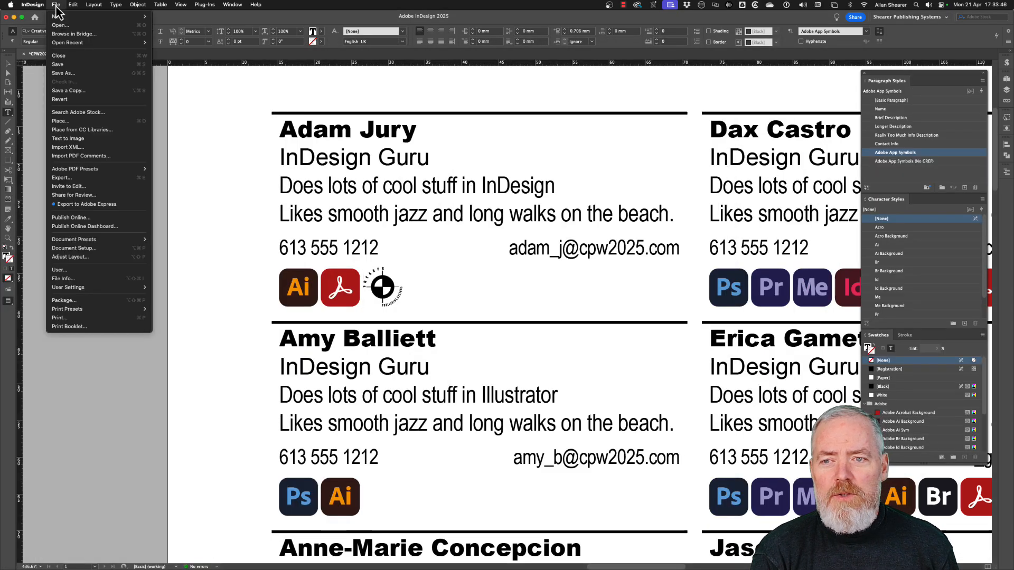
pyautogui.moveTo(69, 43)
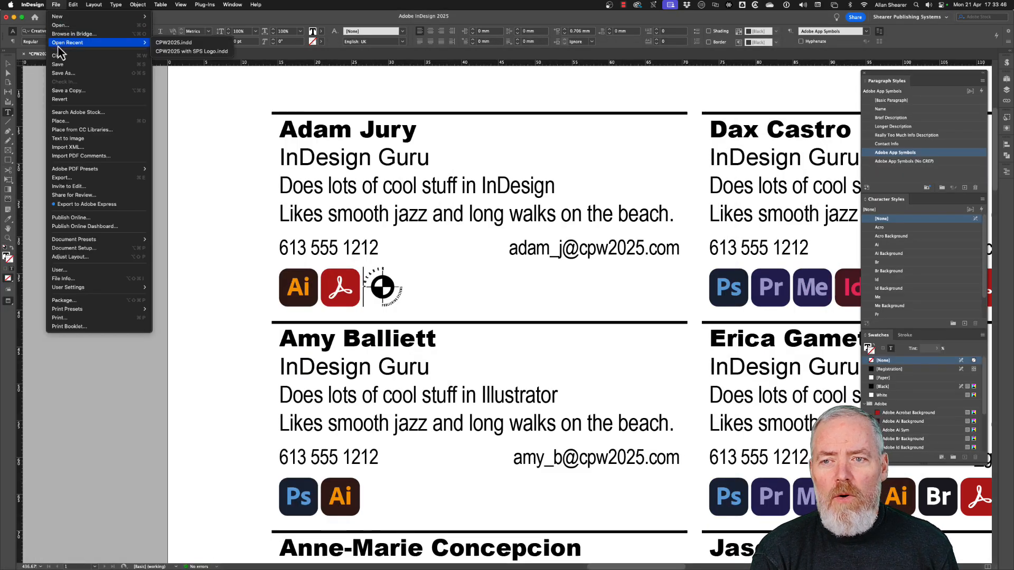
pyautogui.click(163, 51)
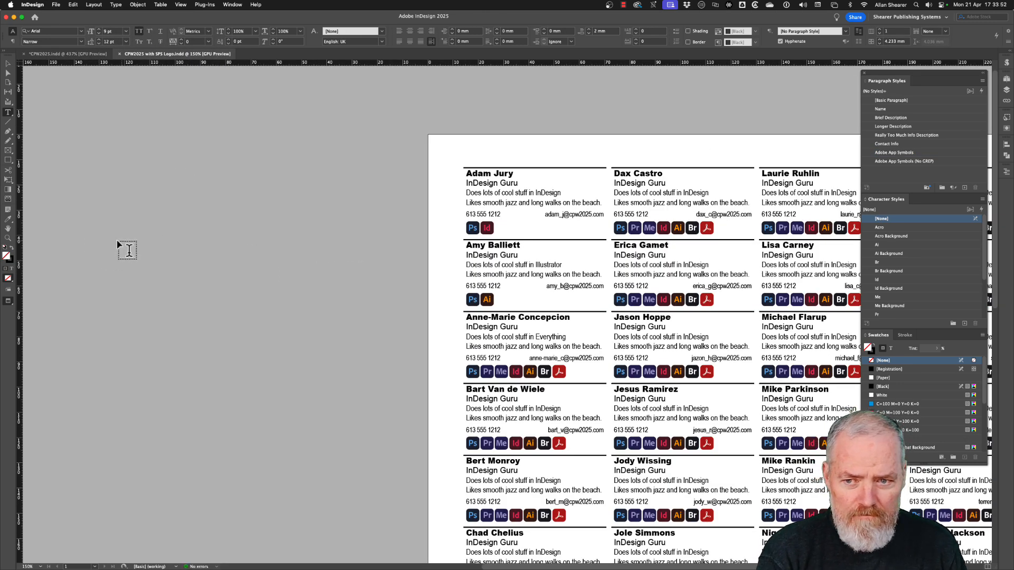
# Step: Place the text cursor after the first card's InDesign icon and review the GREP styles in the Adobe App Symbols paragraph style
pyautogui.click(7, 238)
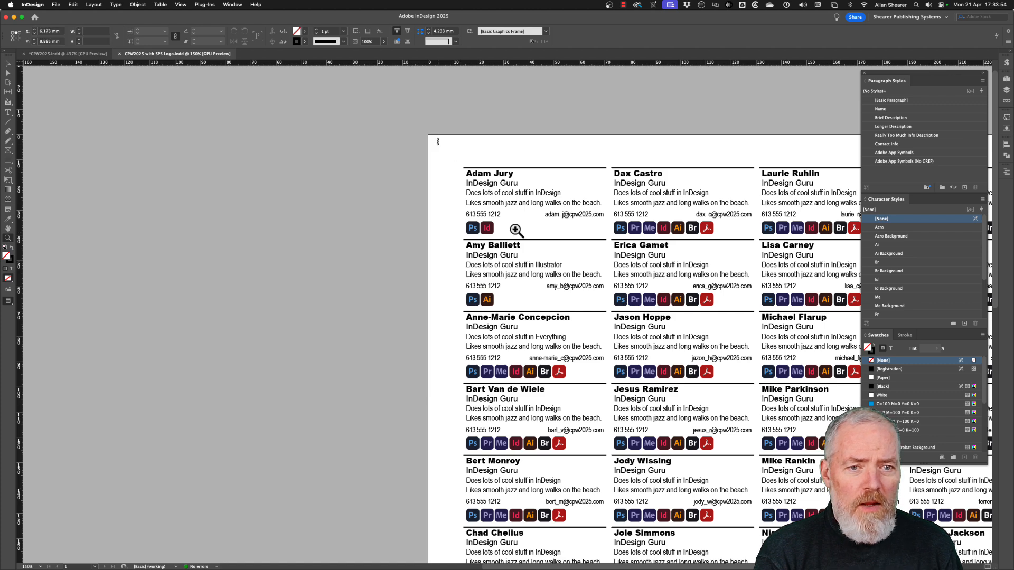
pyautogui.moveTo(437, 139); pyautogui.dragTo(672, 309)
pyautogui.press('t')
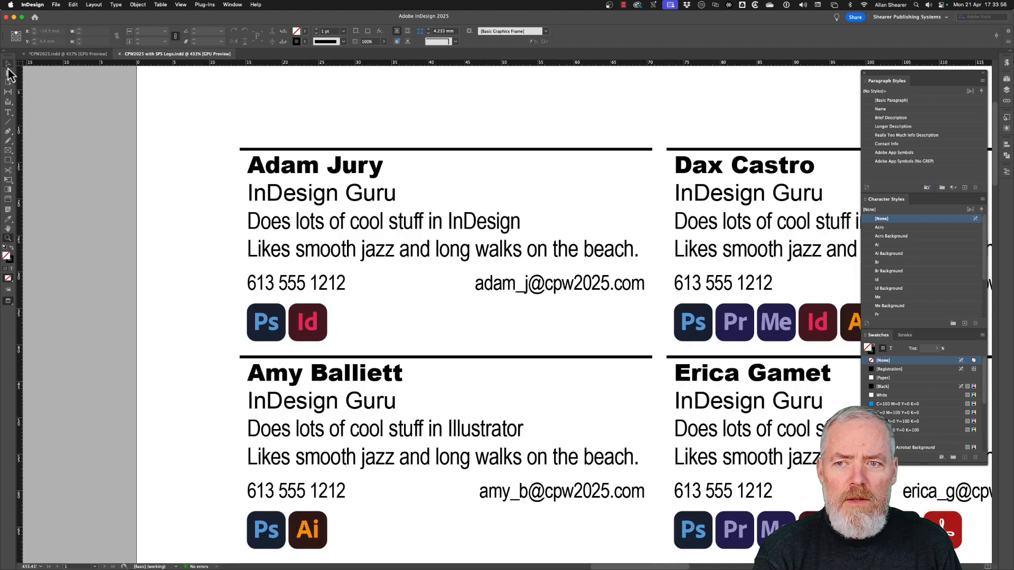
pyautogui.click(339, 316)
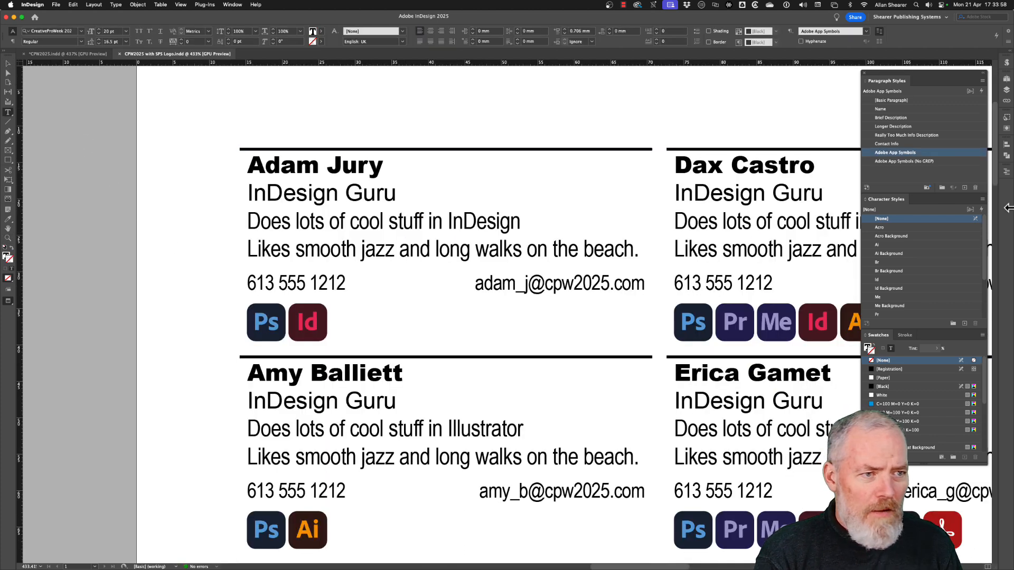
pyautogui.doubleClick(892, 153)
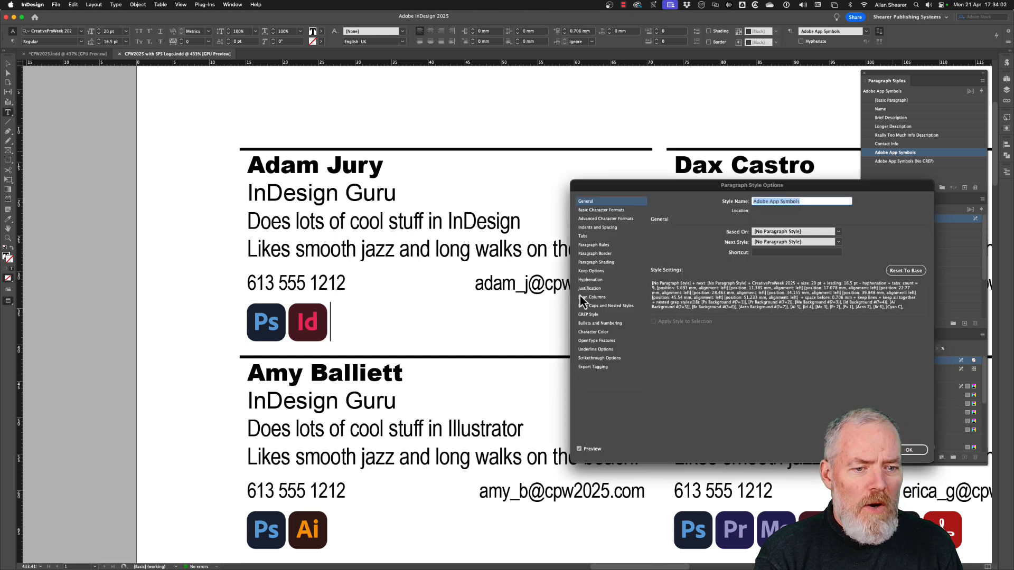
pyautogui.click(587, 315)
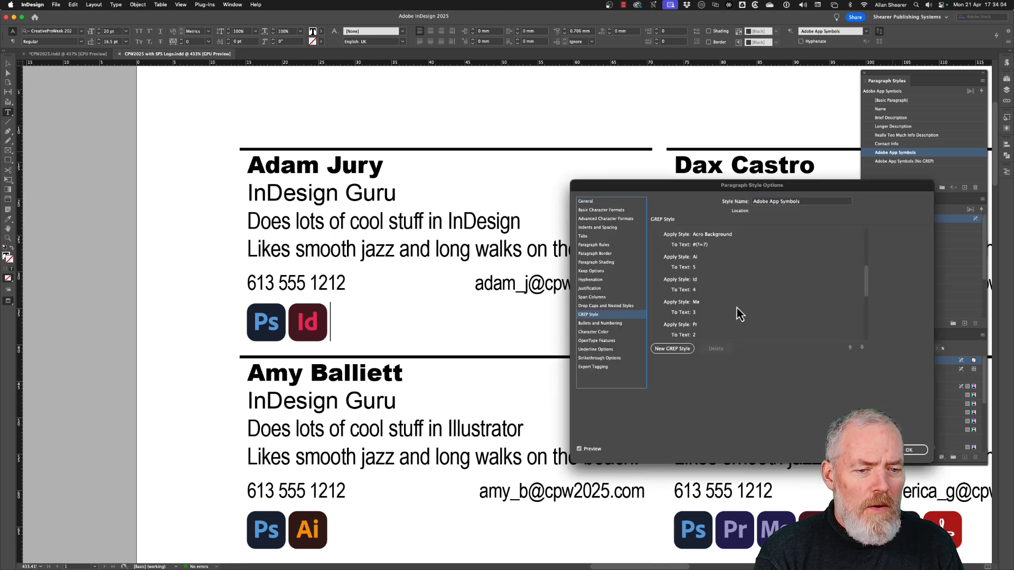
pyautogui.moveTo(868, 283); pyautogui.dragTo(866, 341)
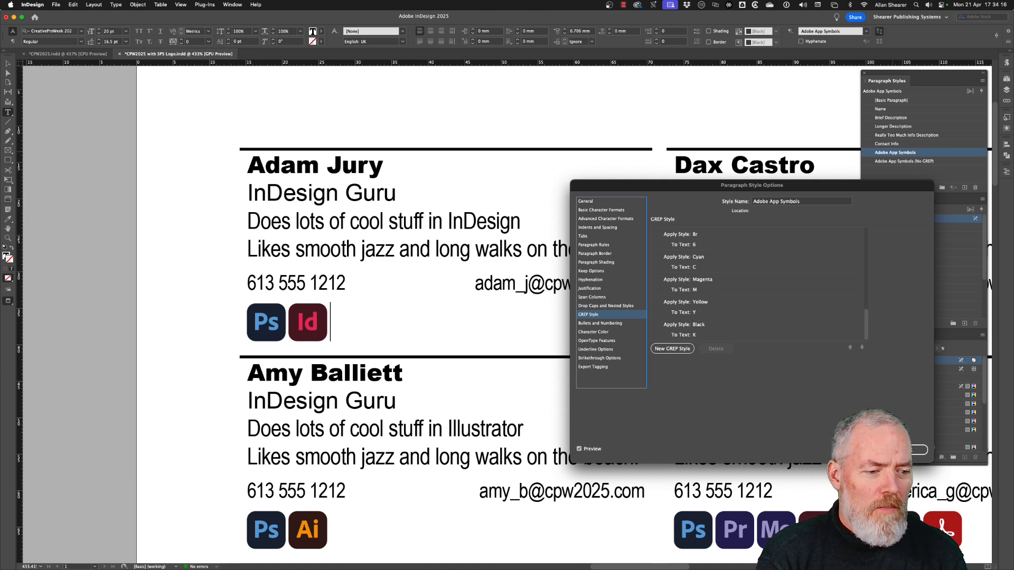
pyautogui.press('Return')
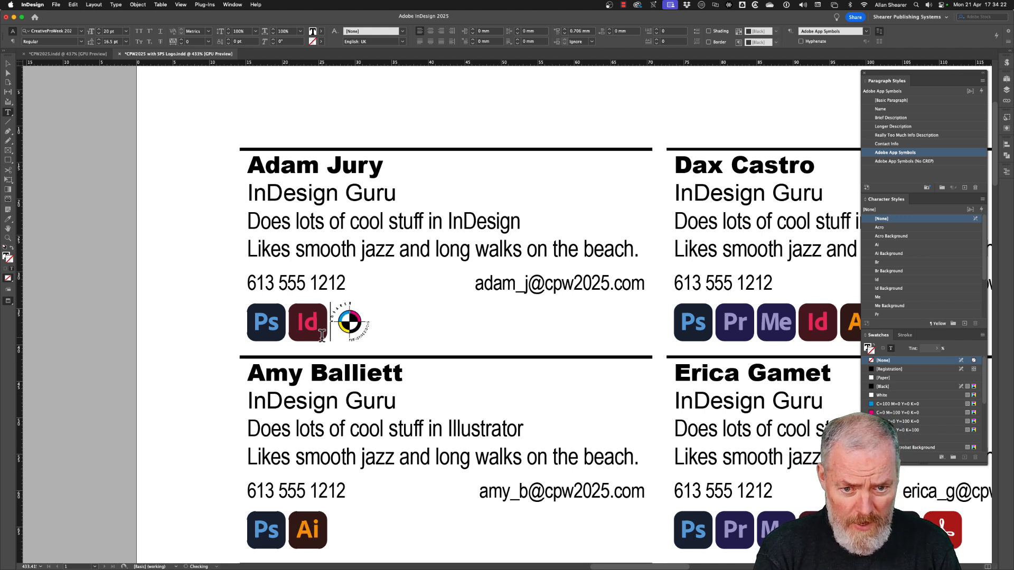
# Step: Delete the coloured logo after the first card's InDesign icon one character at a time, and rebuild it from K, Y, C and M
pyautogui.click(8, 239)
pyautogui.moveTo(258, 272); pyautogui.dragTo(461, 404)
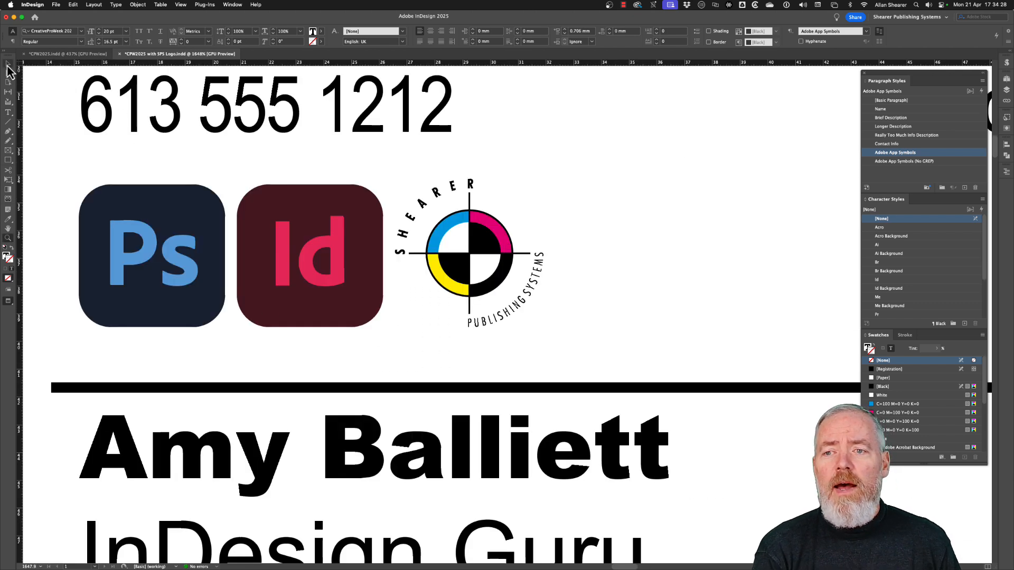
pyautogui.click(8, 64)
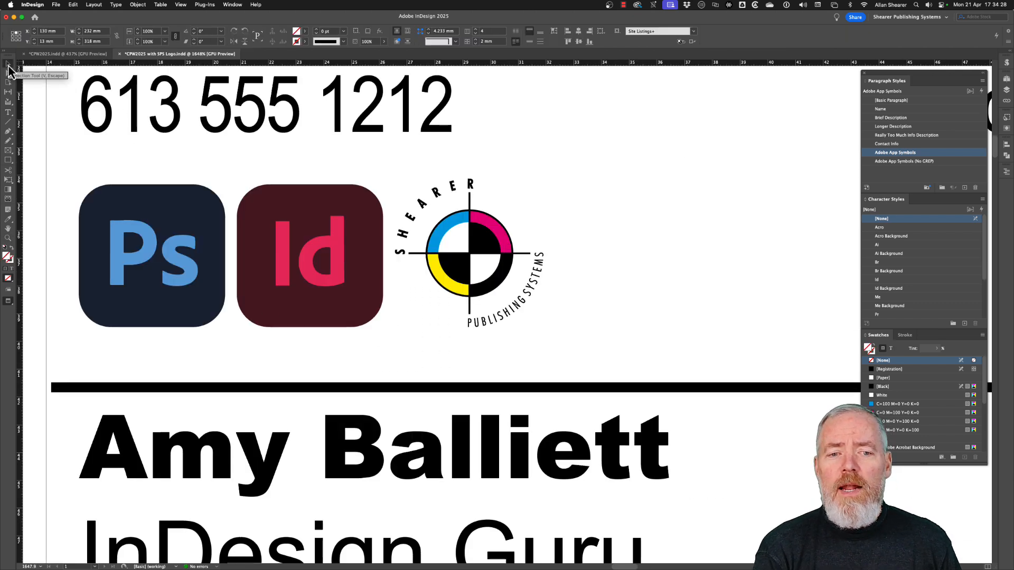
pyautogui.doubleClick(509, 259)
pyautogui.press('Home')
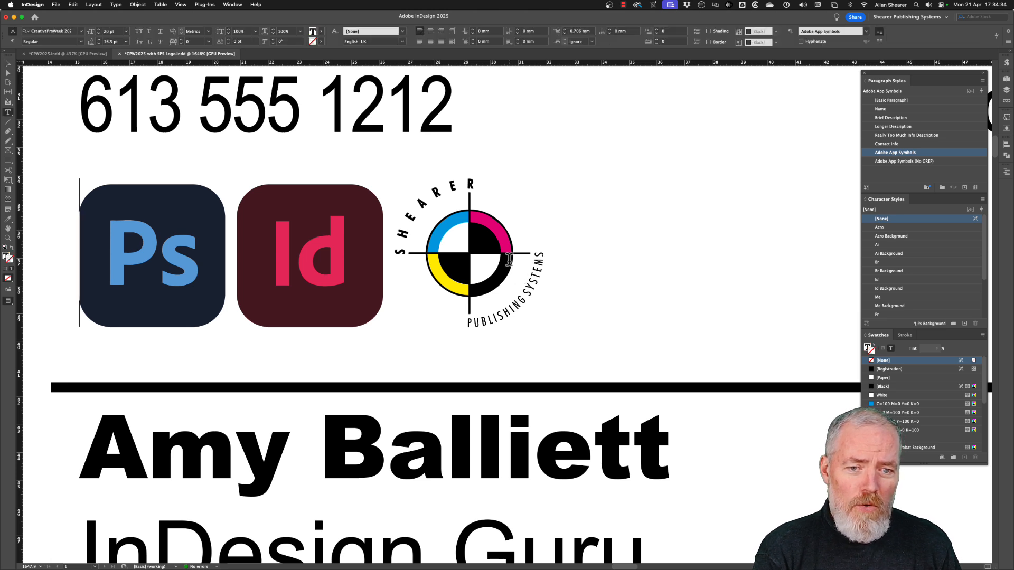
pyautogui.press('End')
pyautogui.press('BackSpace')
pyautogui.press('BackSpace')
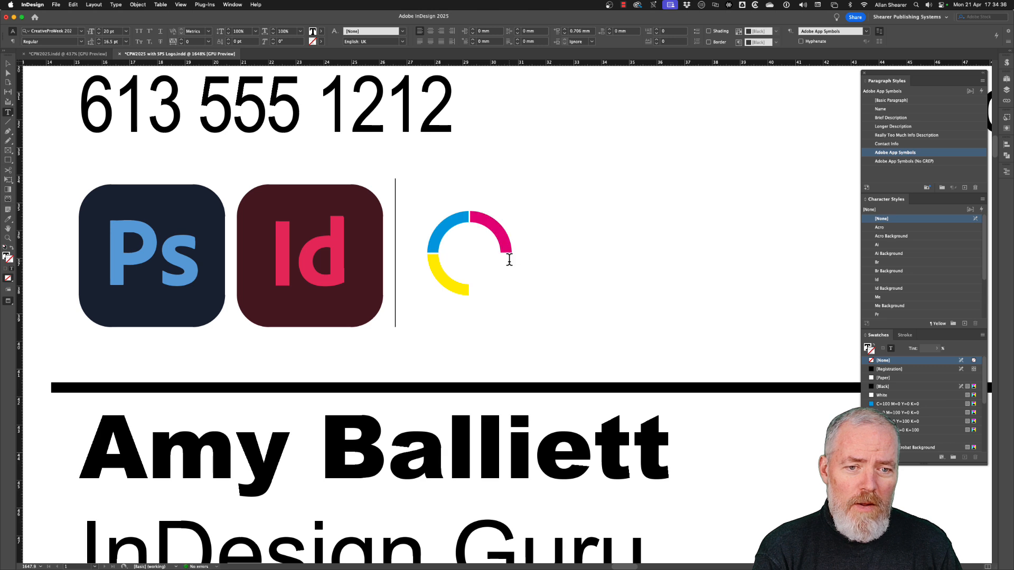
pyautogui.press('BackSpace')
pyautogui.press('BackSpace')
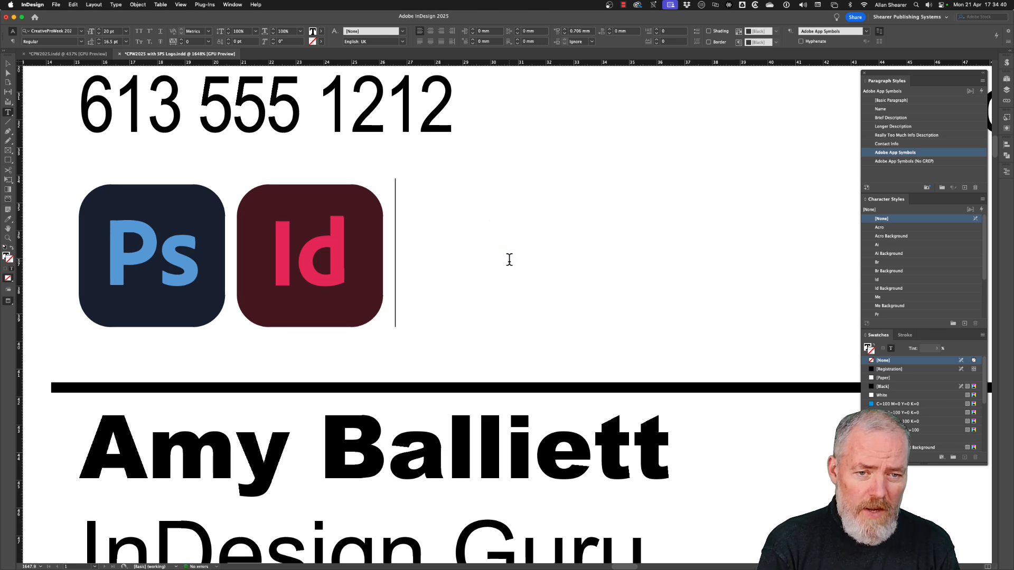
pyautogui.write('k')
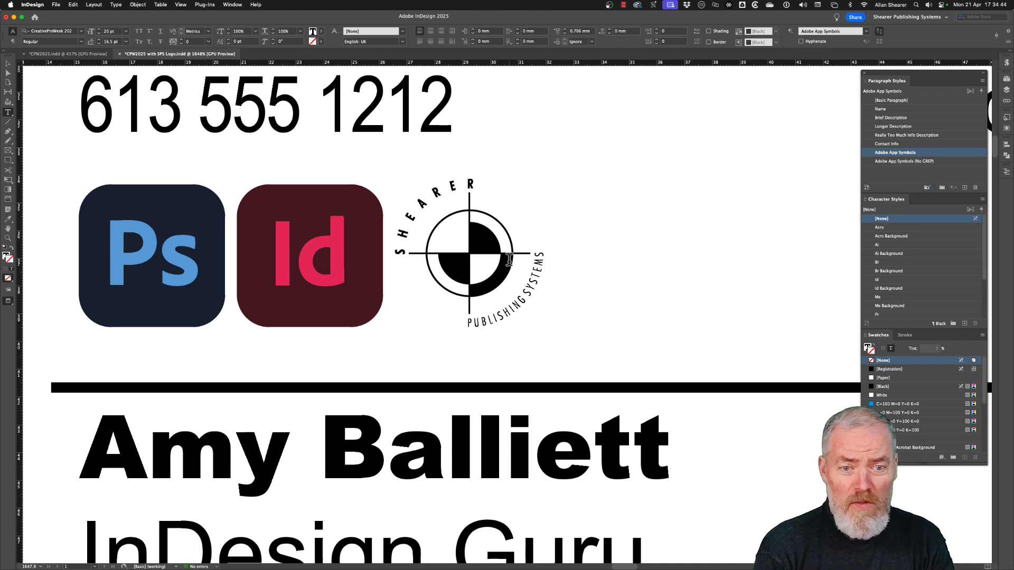
pyautogui.write('ycm')
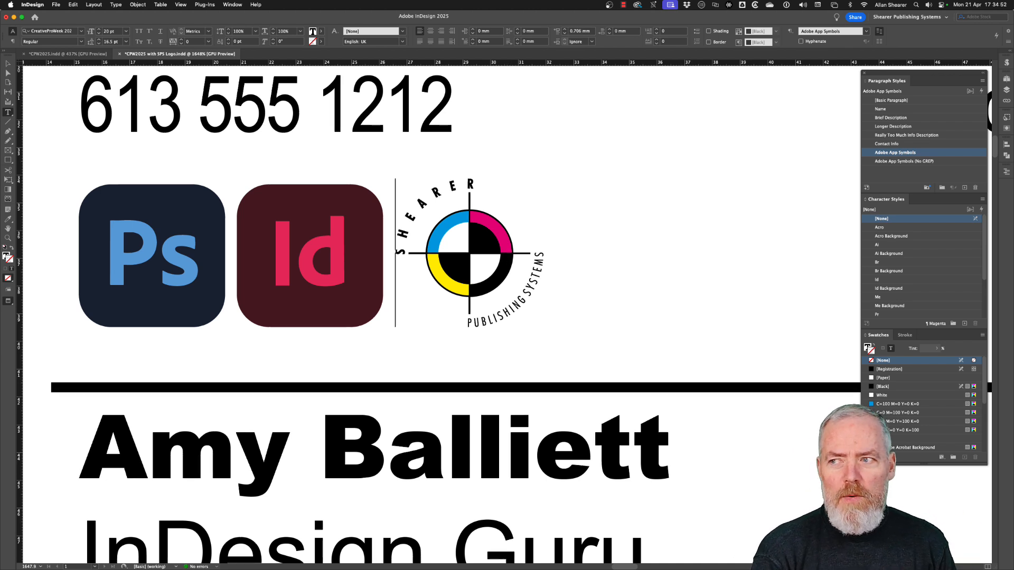
# Step: Switch to FontLab and enter MYK as text in the glyph window to preview the overlapping logo glyphs
pyautogui.moveTo(0, 69); pyautogui.dragTo(363, 25)
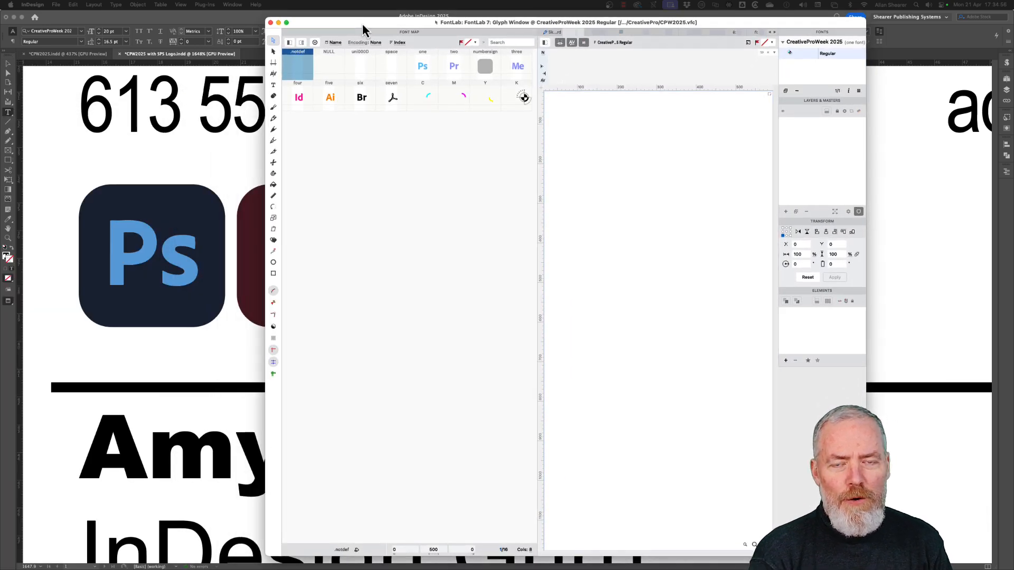
pyautogui.click(273, 74)
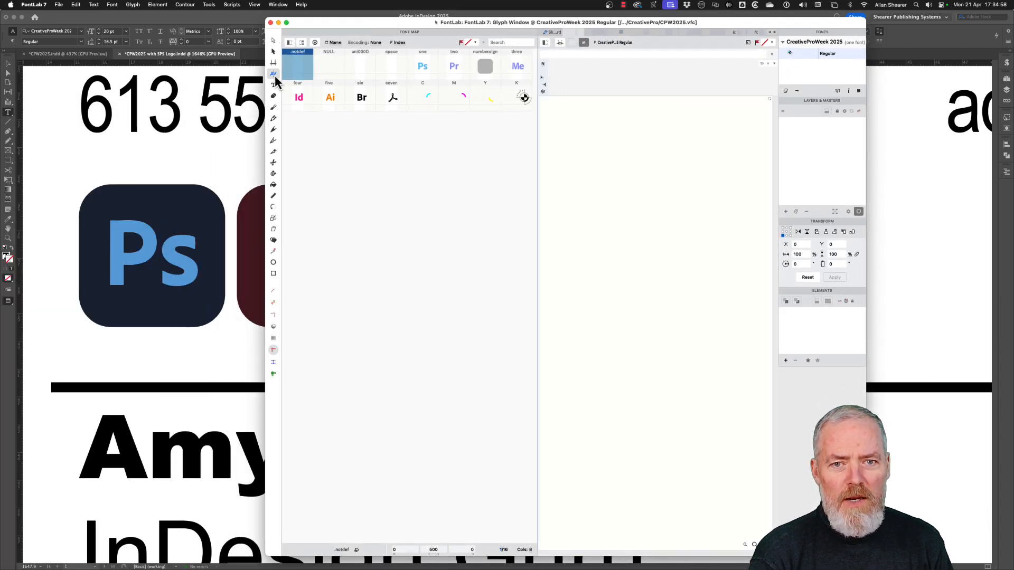
pyautogui.click(273, 85)
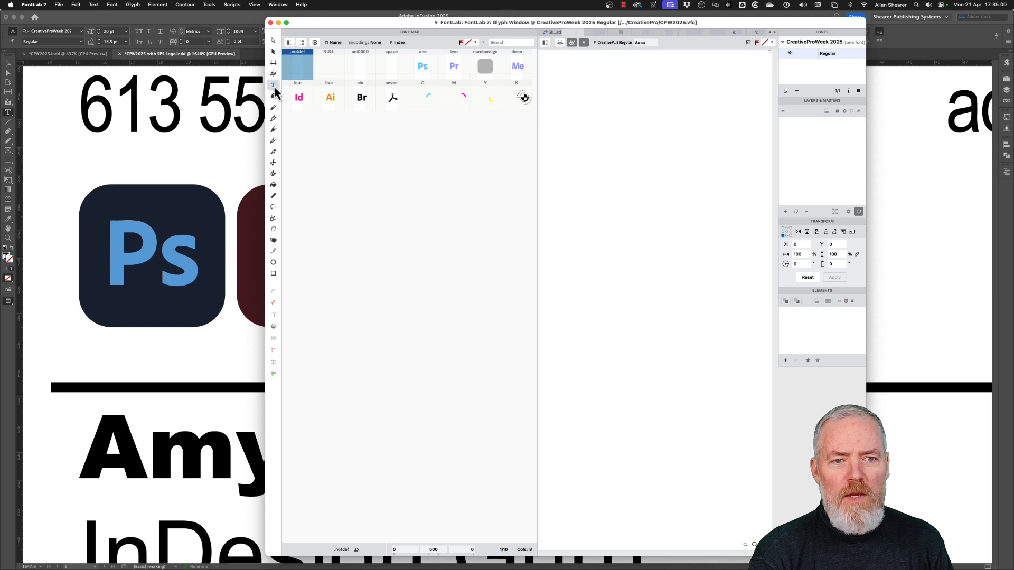
pyautogui.click(586, 87)
pyautogui.write('M')
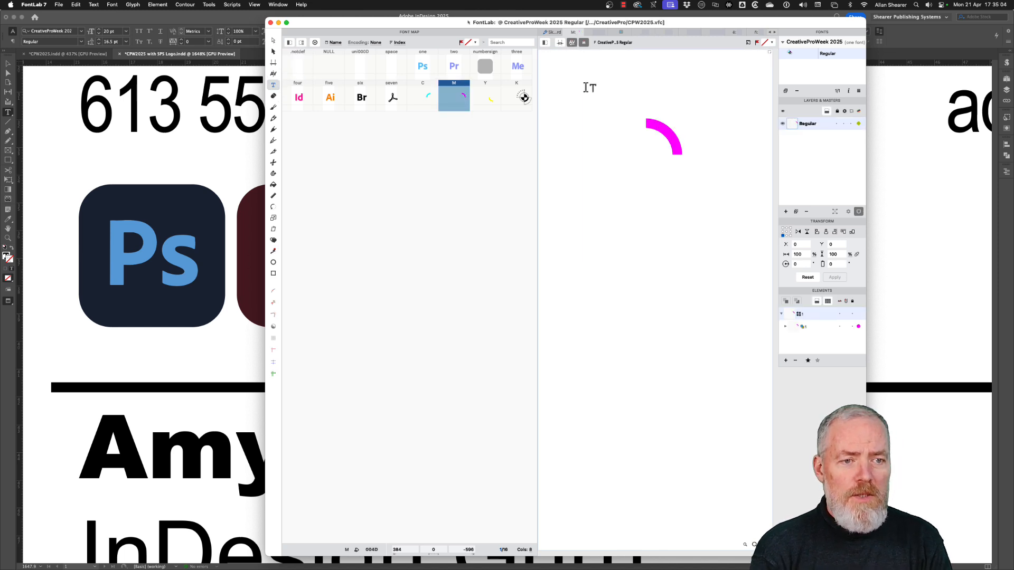
pyautogui.write('YK')
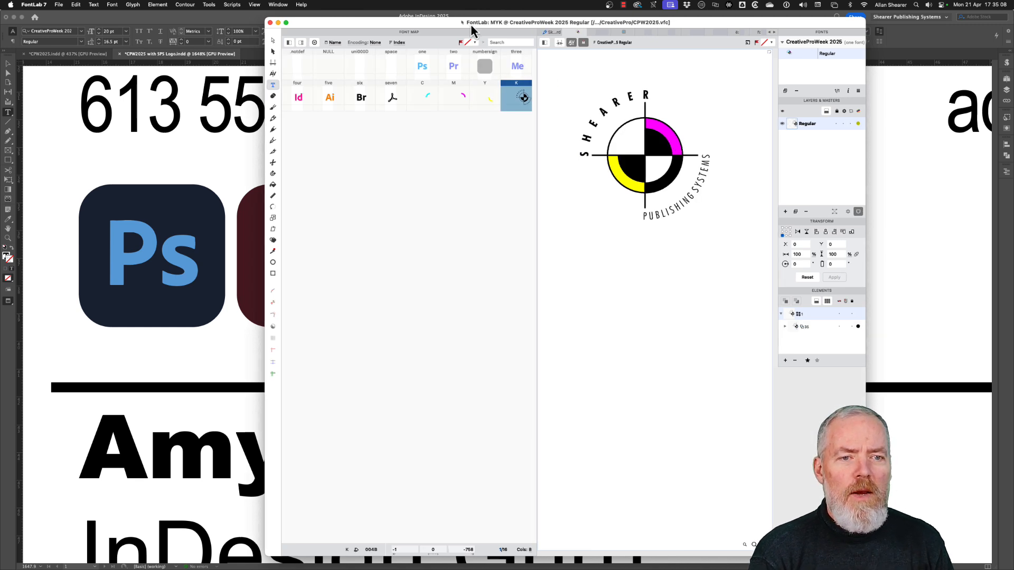
pyautogui.moveTo(471, 25); pyautogui.dragTo(433, 31)
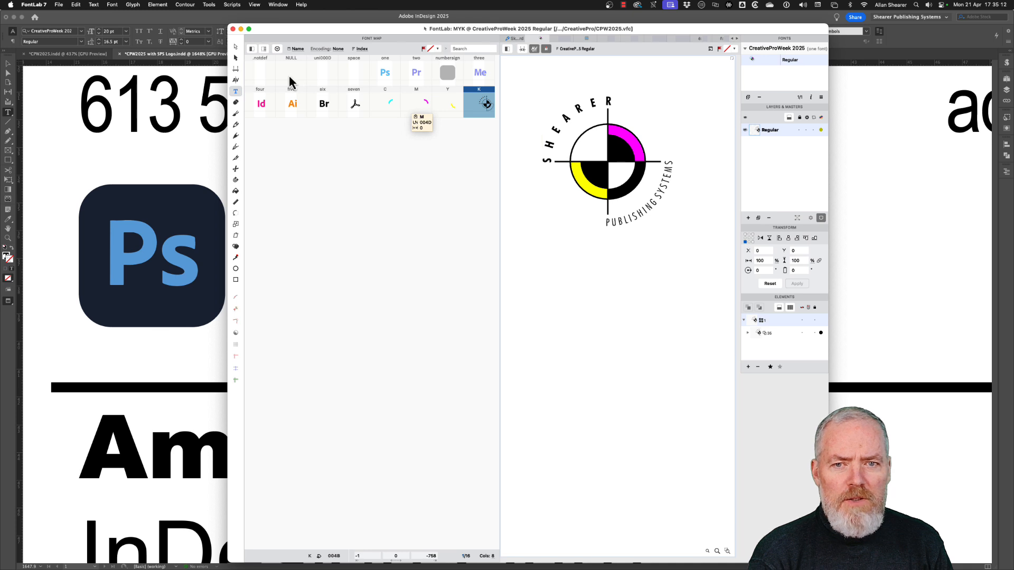
# Step: Show the glyph window's text entry, add C before MYK to preview the full CMYK logo, and widen the window to fit it
pyautogui.click(507, 50)
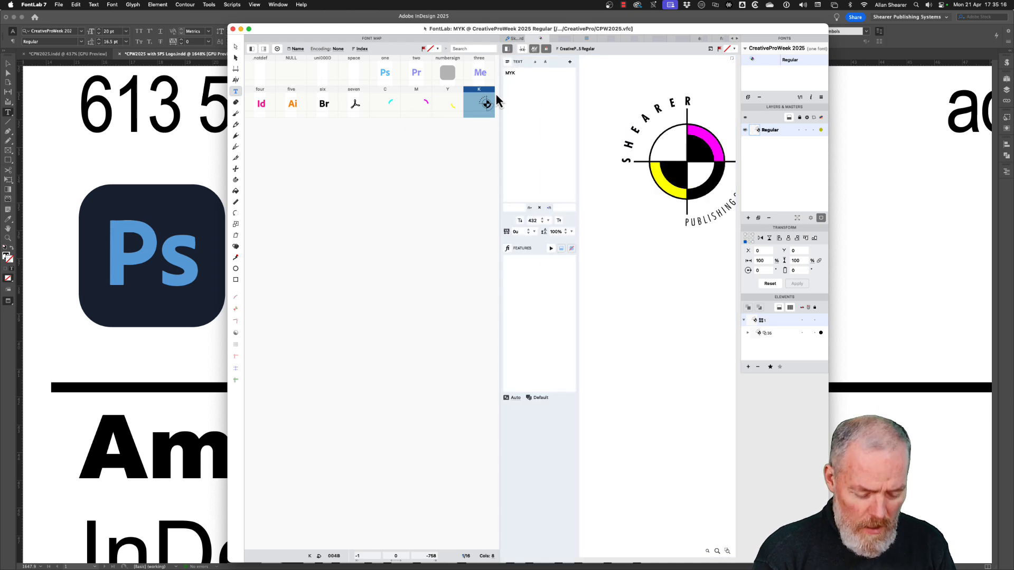
pyautogui.write('C')
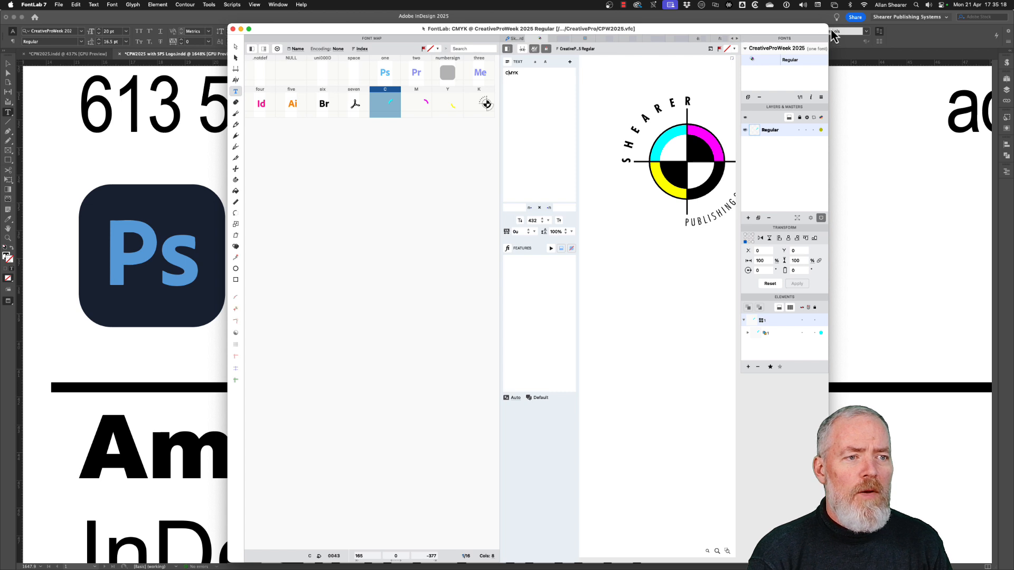
pyautogui.moveTo(878, 27); pyautogui.dragTo(912, 27)
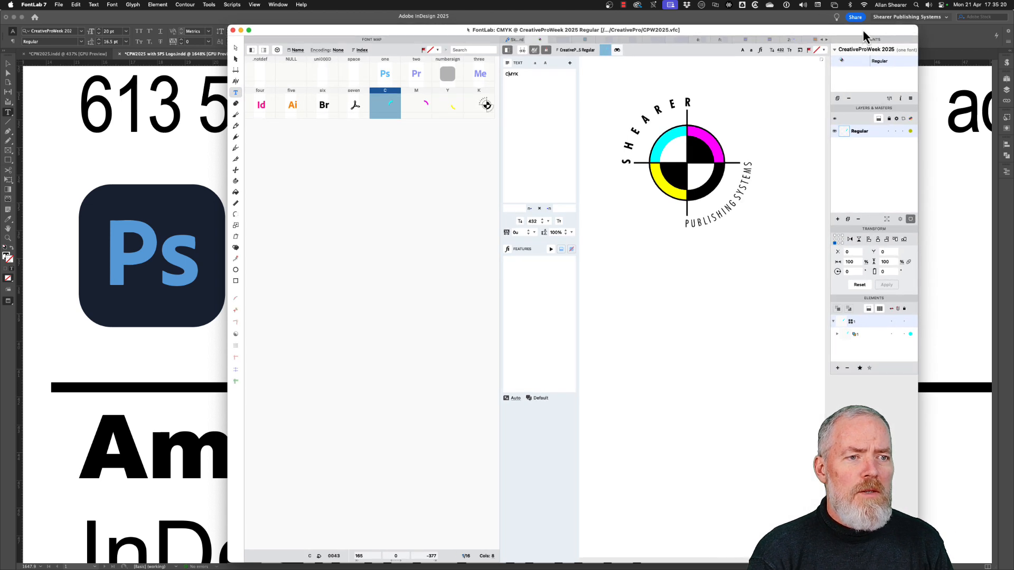
pyautogui.moveTo(846, 28); pyautogui.dragTo(803, 30)
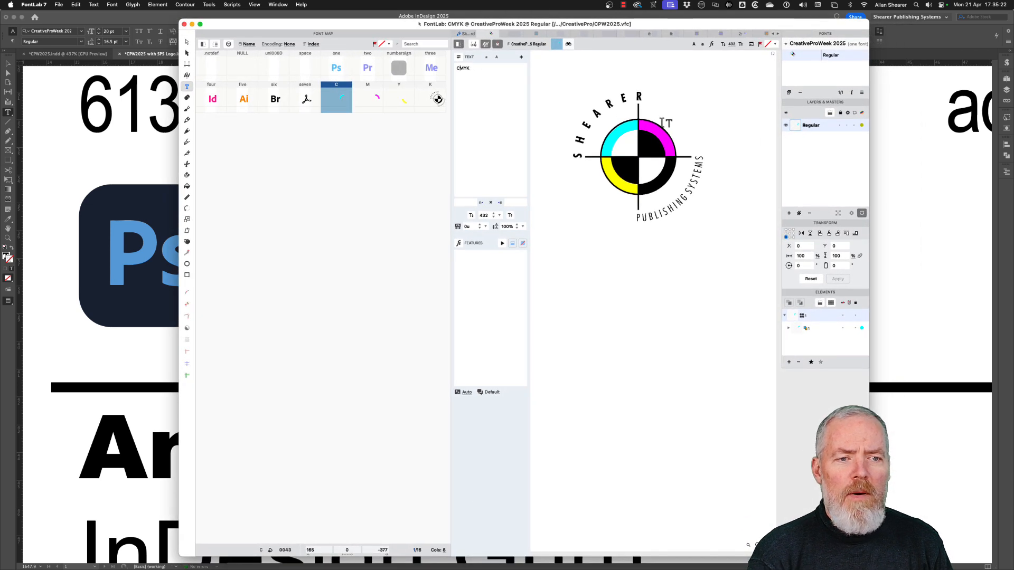
# Step: Examine the spacing values of the C, M, Y and K glyphs in the metrics table and select the M glyph
pyautogui.click(187, 75)
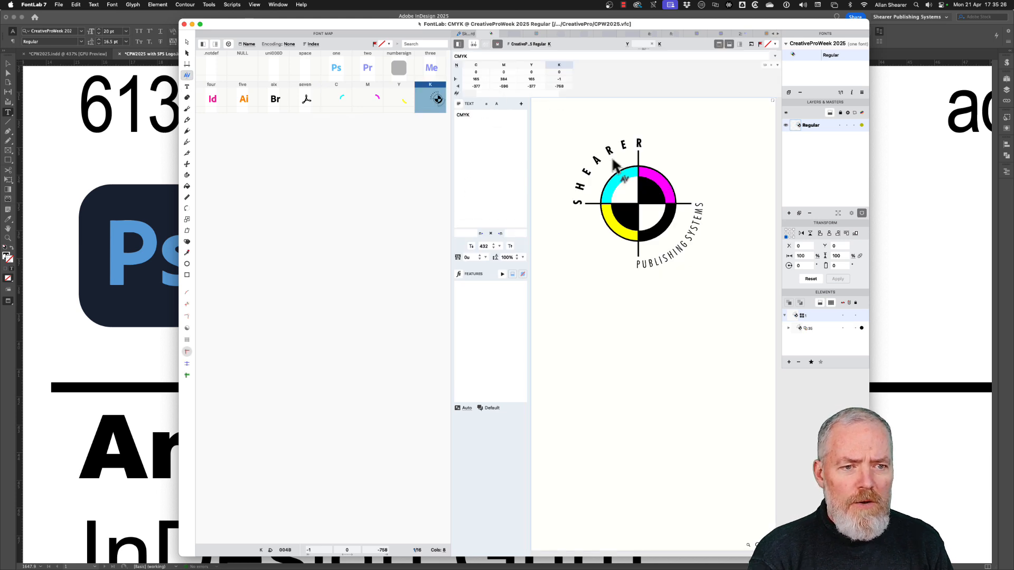
pyautogui.click(623, 185)
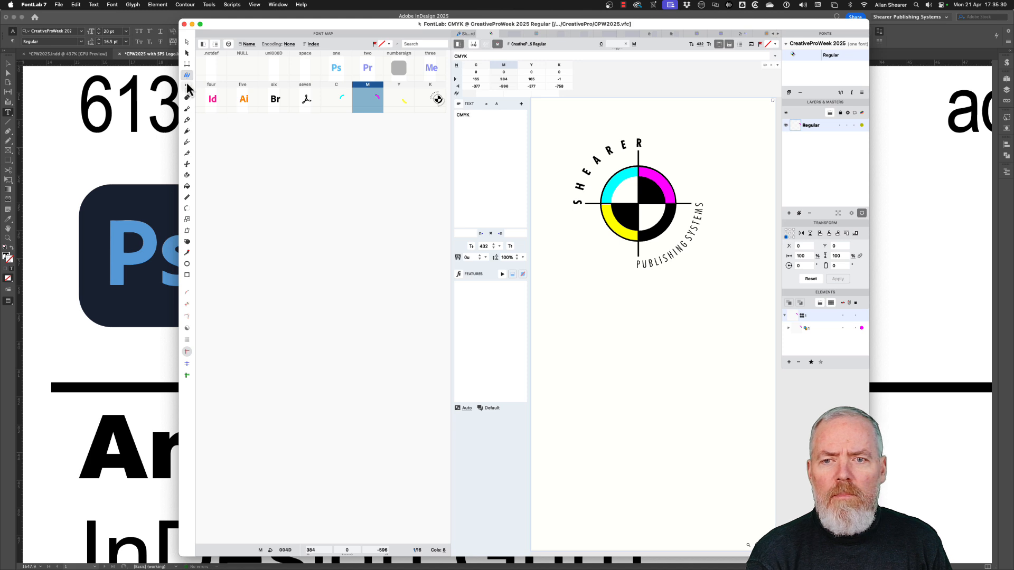
pyautogui.click(187, 65)
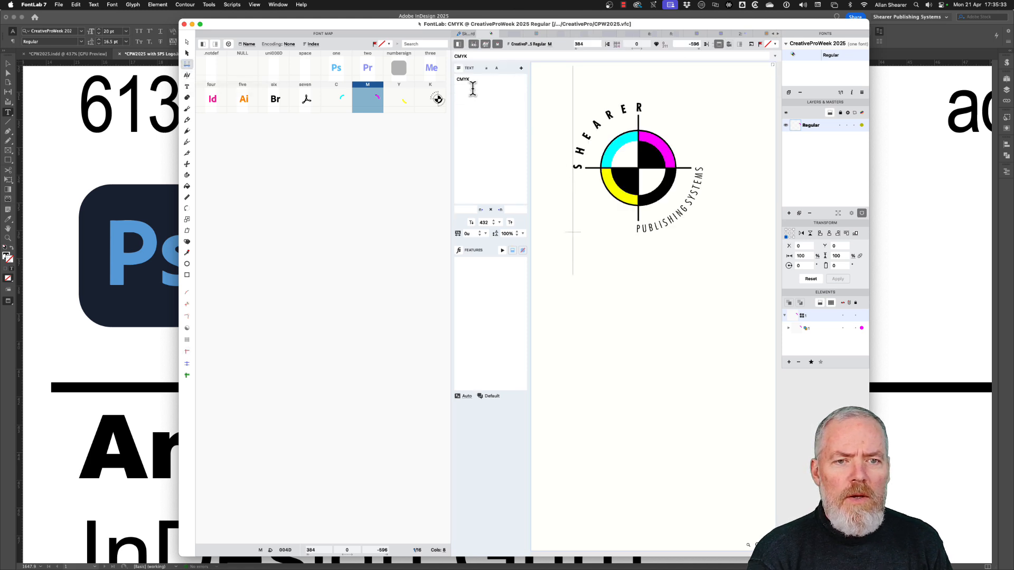
pyautogui.click(186, 75)
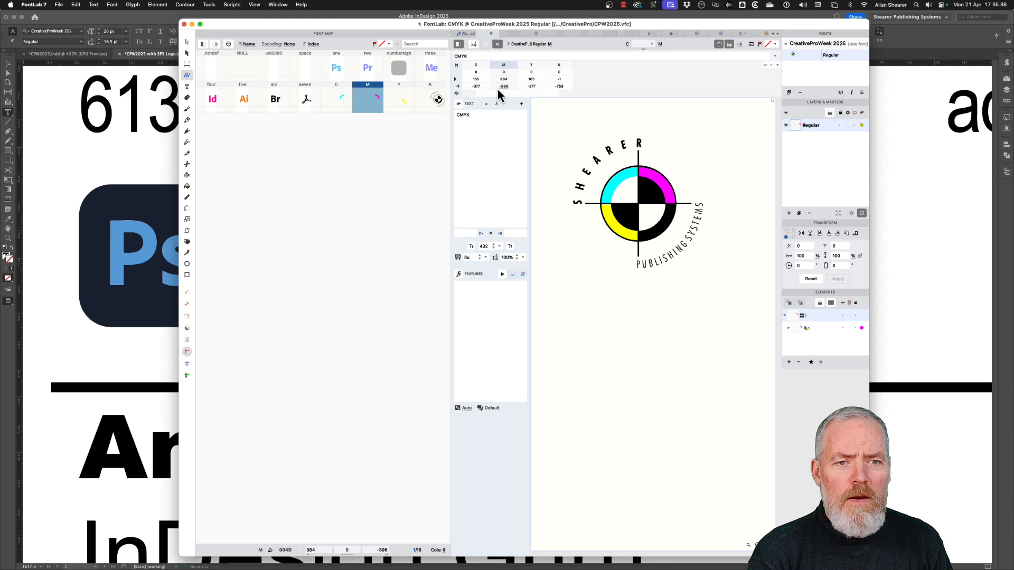
# Step: Set the M glyph's right sidebearing to 0
pyautogui.doubleClick(502, 87)
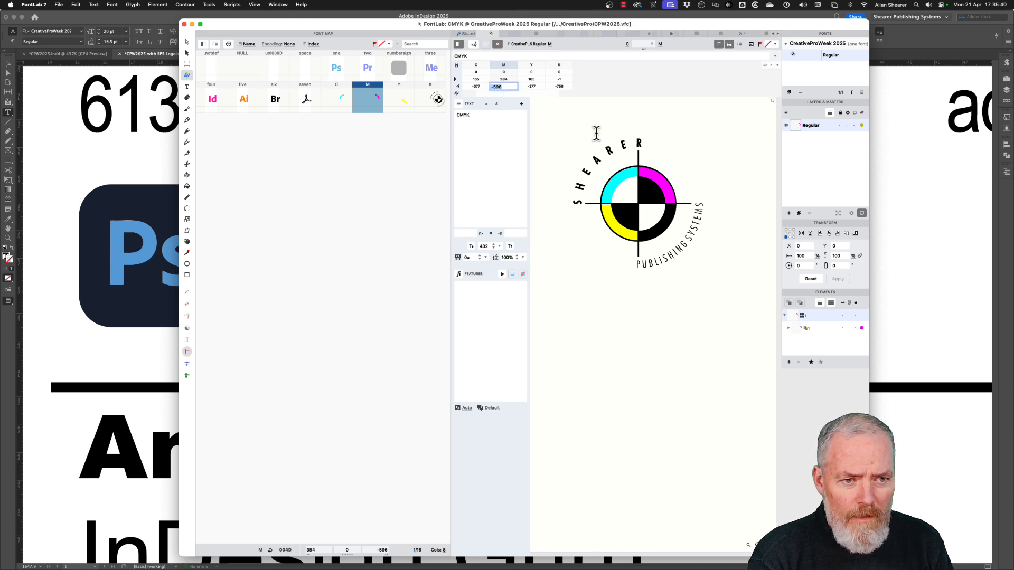
pyautogui.click(626, 138)
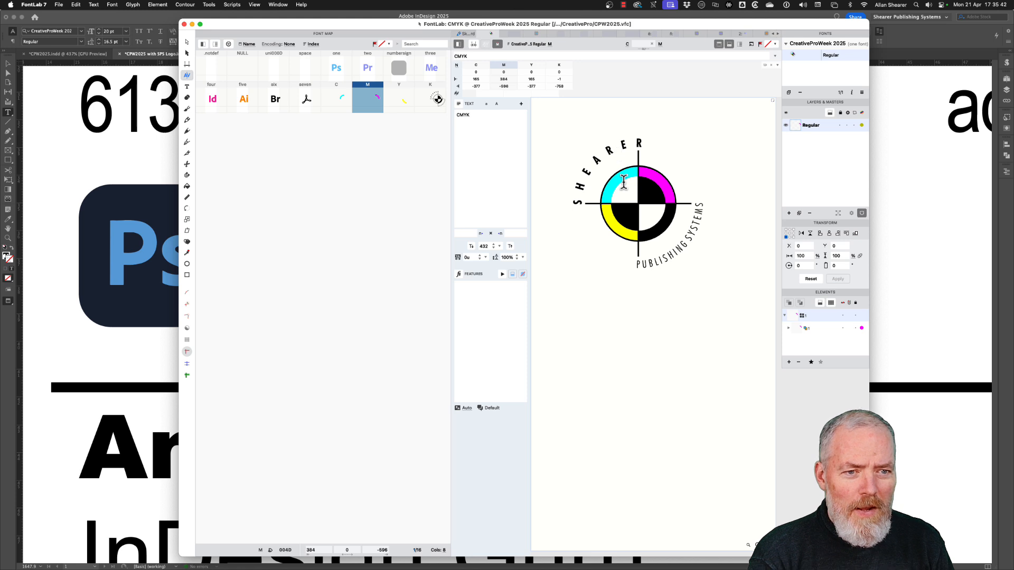
pyautogui.click(502, 86)
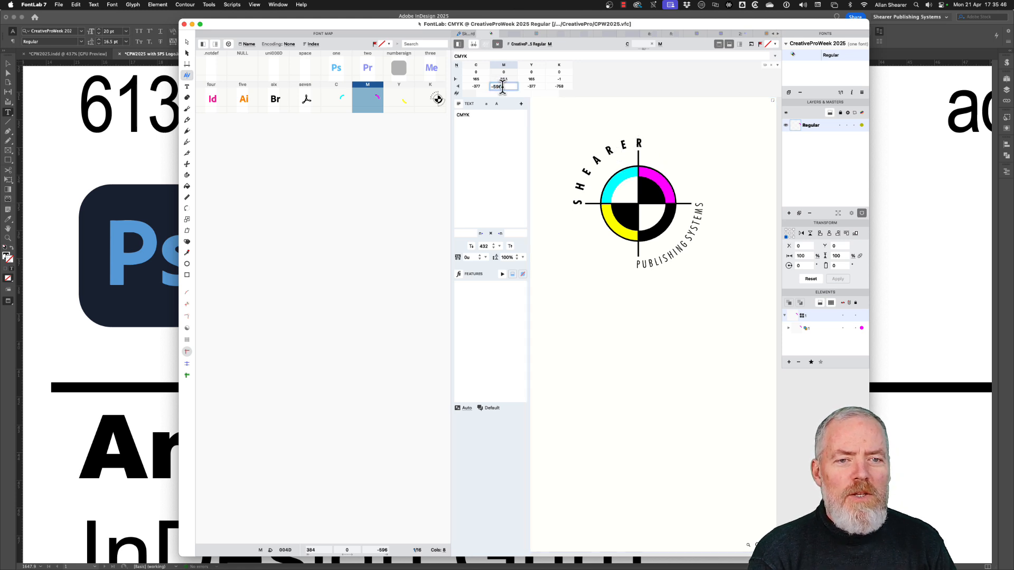
pyautogui.press('Escape')
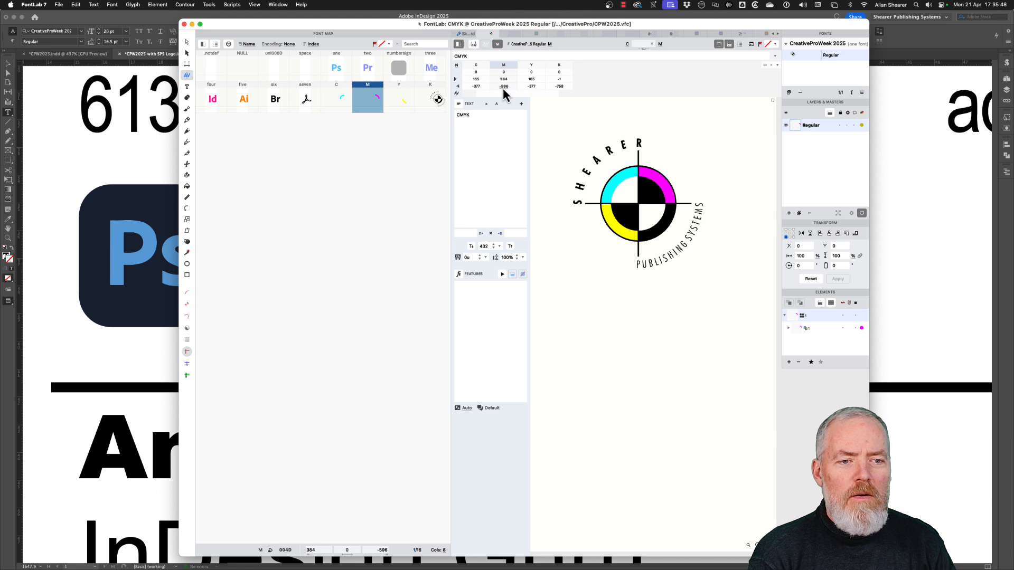
pyautogui.click(502, 87)
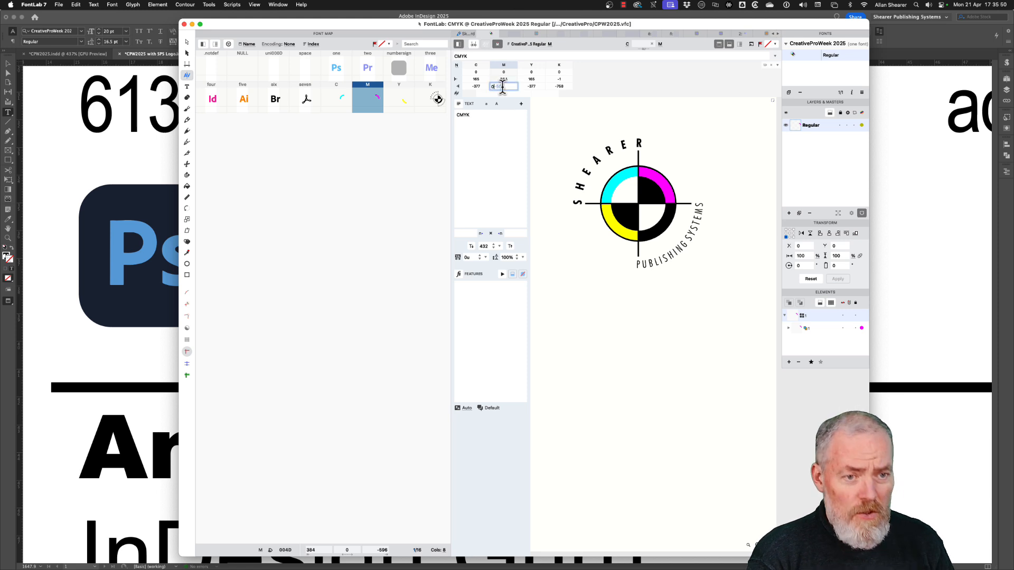
pyautogui.press('Return')
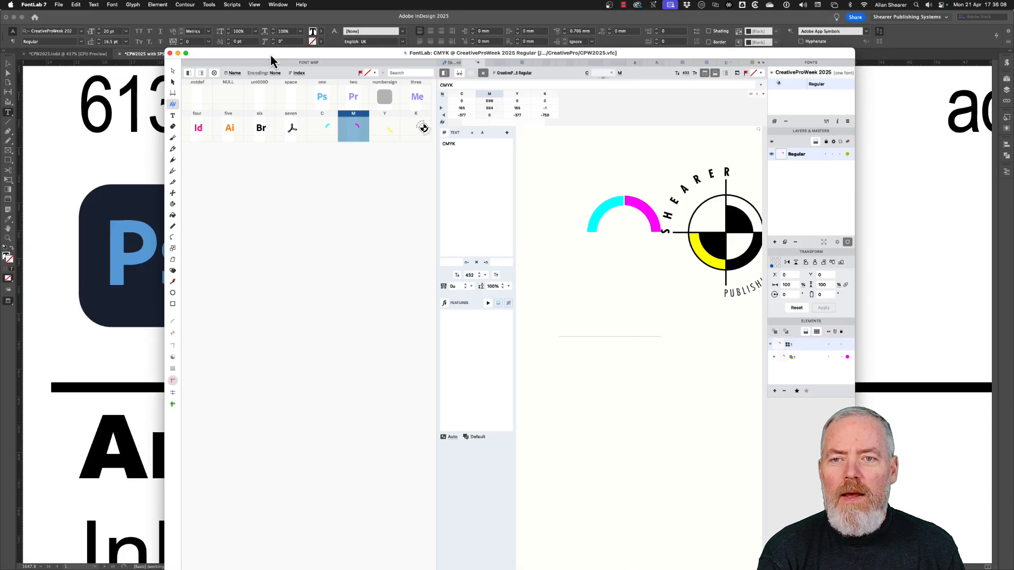
# Step: Revert the font to its saved version to discard the M glyph's spacing change
pyautogui.moveTo(271, 55); pyautogui.dragTo(64, 8)
pyautogui.click(60, 5)
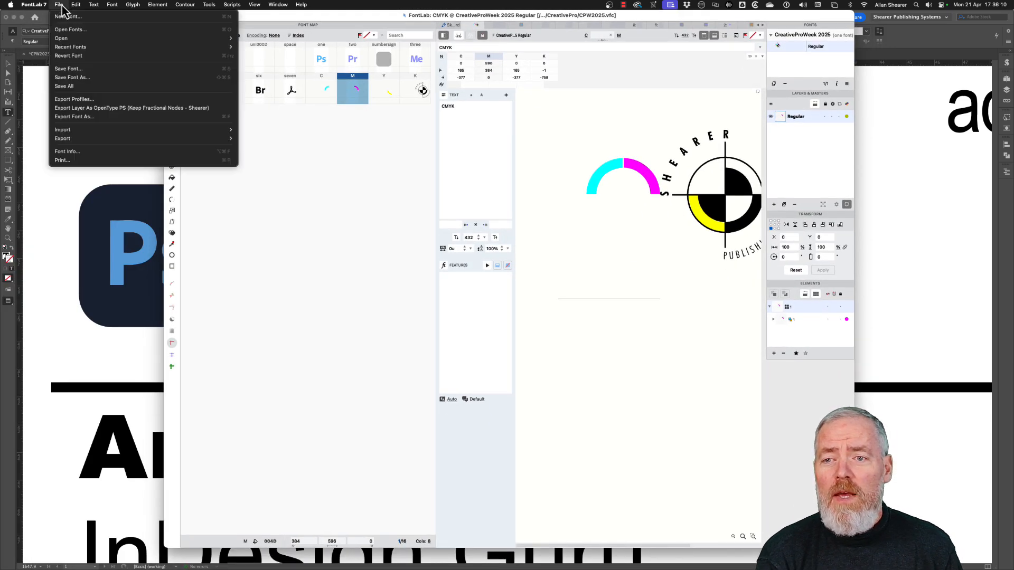
pyautogui.click(59, 55)
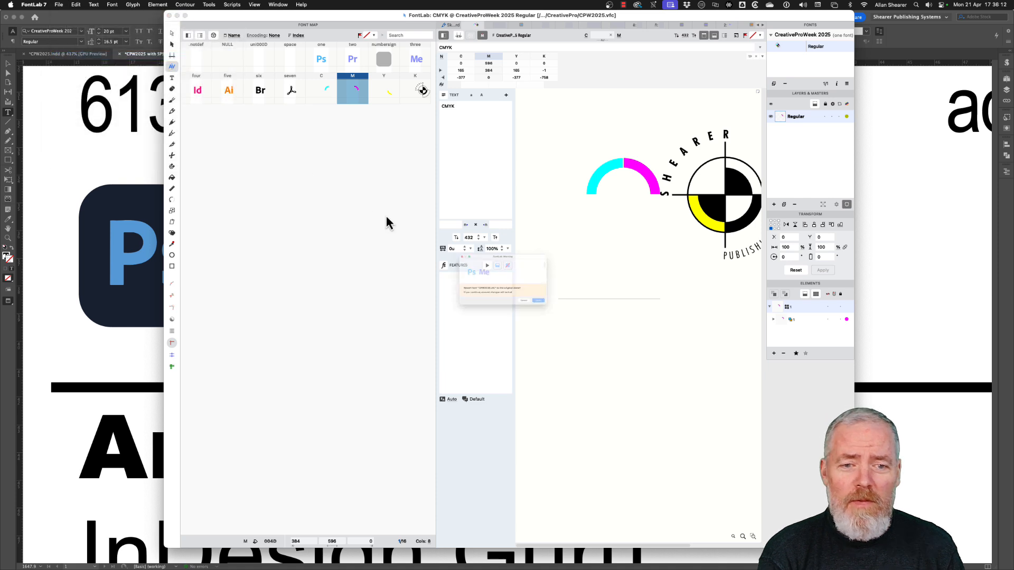
pyautogui.click(579, 326)
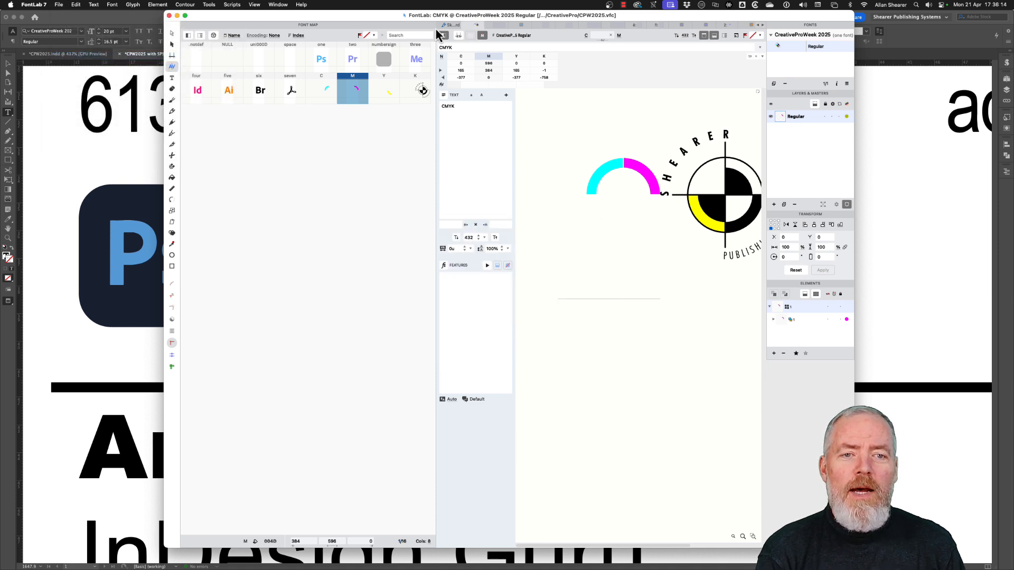
# Step: Switch to InDesign to check the assembled logo on the first card and return to the FontLab font window
pyautogui.press('super+Tab')
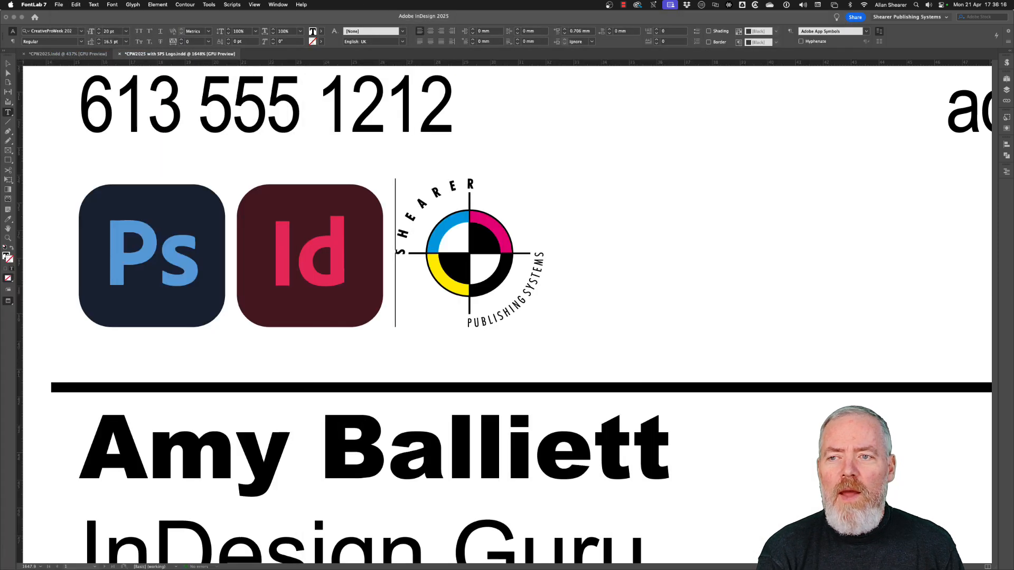
pyautogui.click(148, 20)
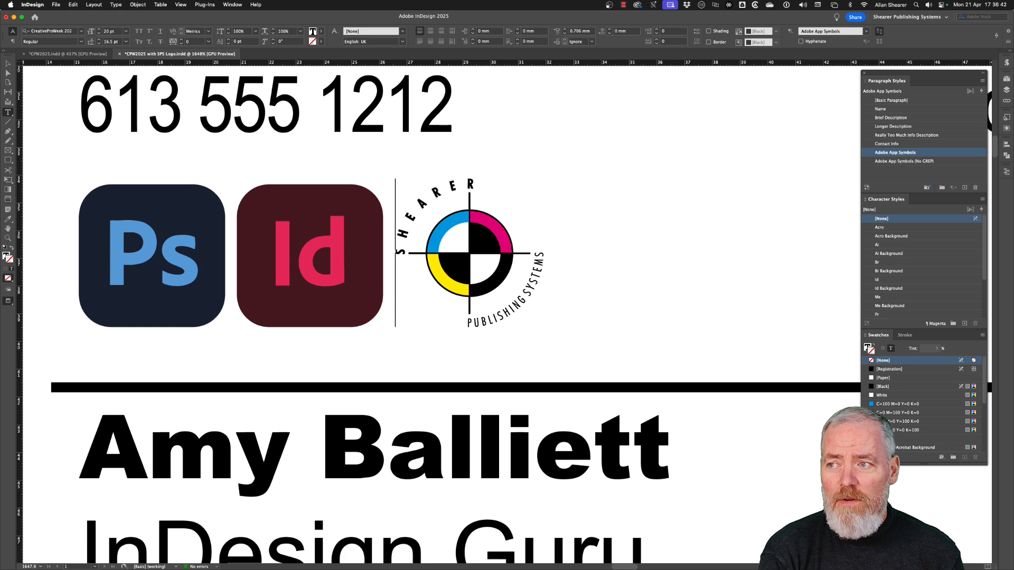
pyautogui.press('super+Tab')
pyautogui.moveTo(283, 102); pyautogui.dragTo(355, 29)
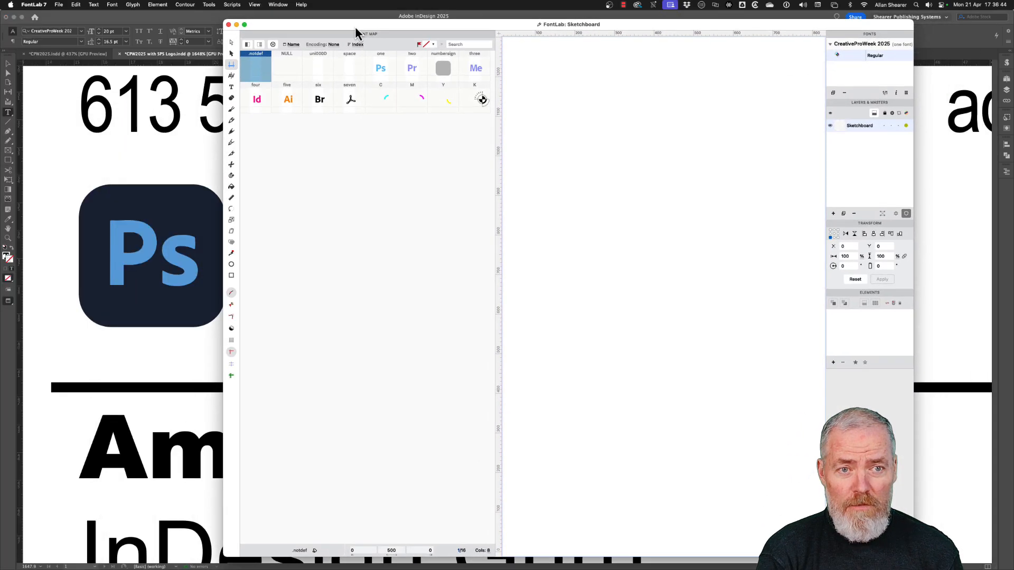
# Step: Open the Id glyph in a widened window and compare it with the Ps, K logo and Ai glyph outlines
pyautogui.doubleClick(255, 104)
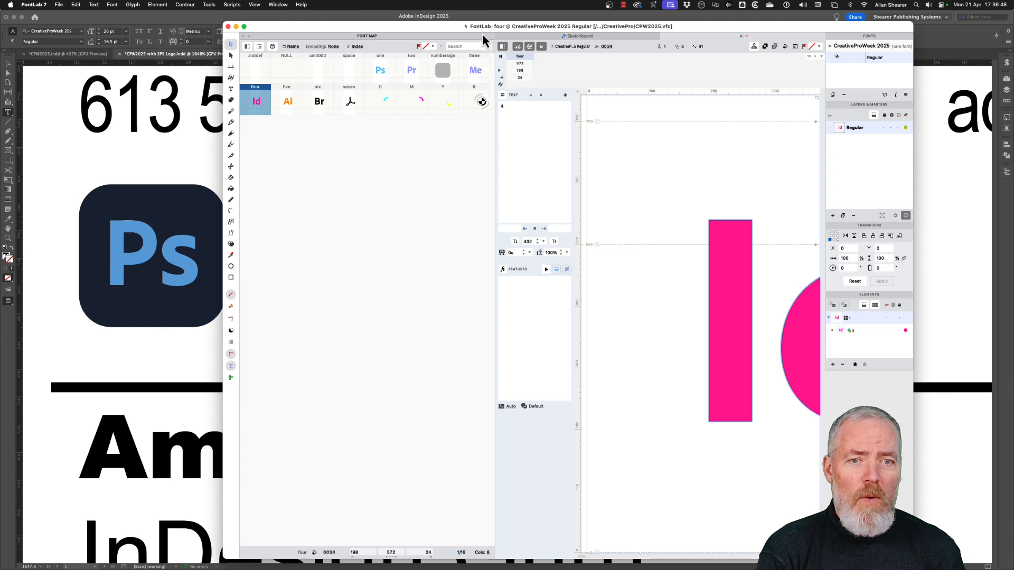
pyautogui.moveTo(475, 30); pyautogui.dragTo(297, 21)
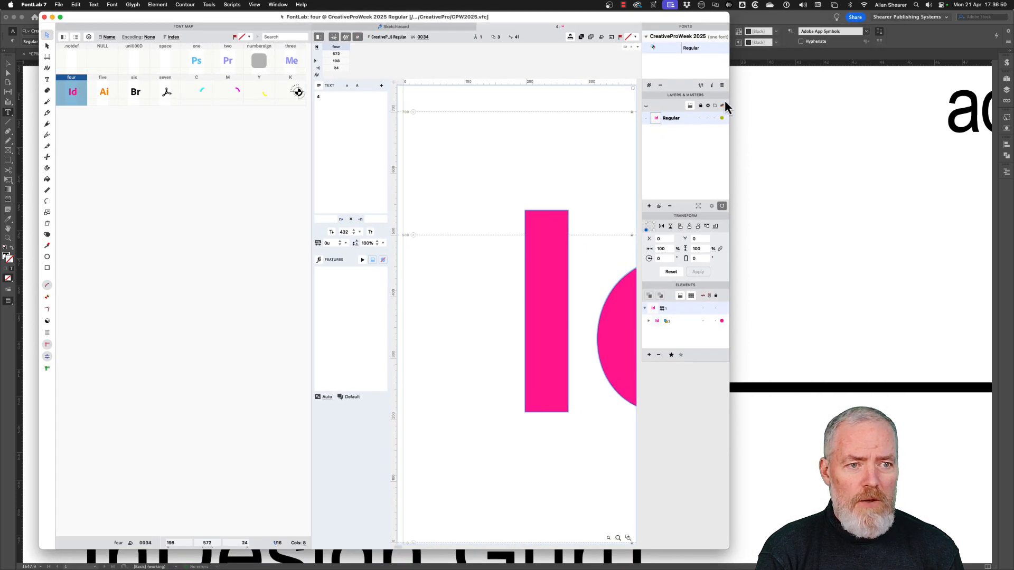
pyautogui.moveTo(729, 95); pyautogui.dragTo(932, 110)
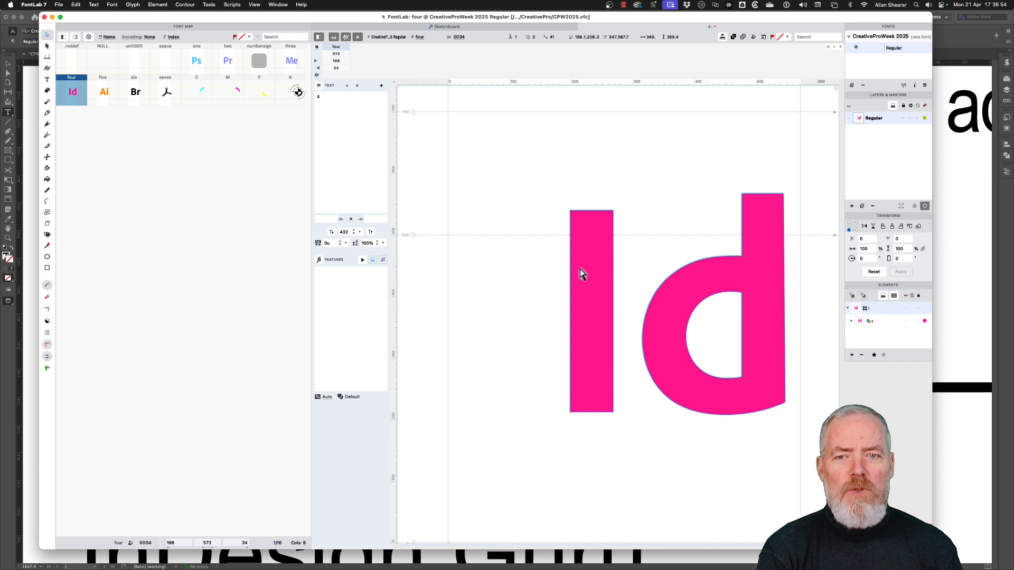
pyautogui.click(194, 64)
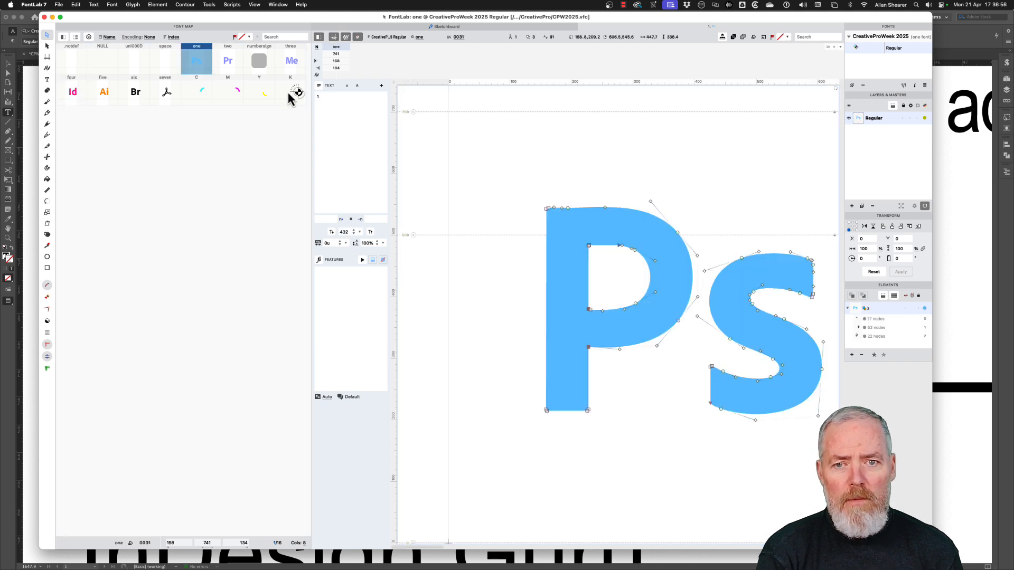
pyautogui.click(299, 93)
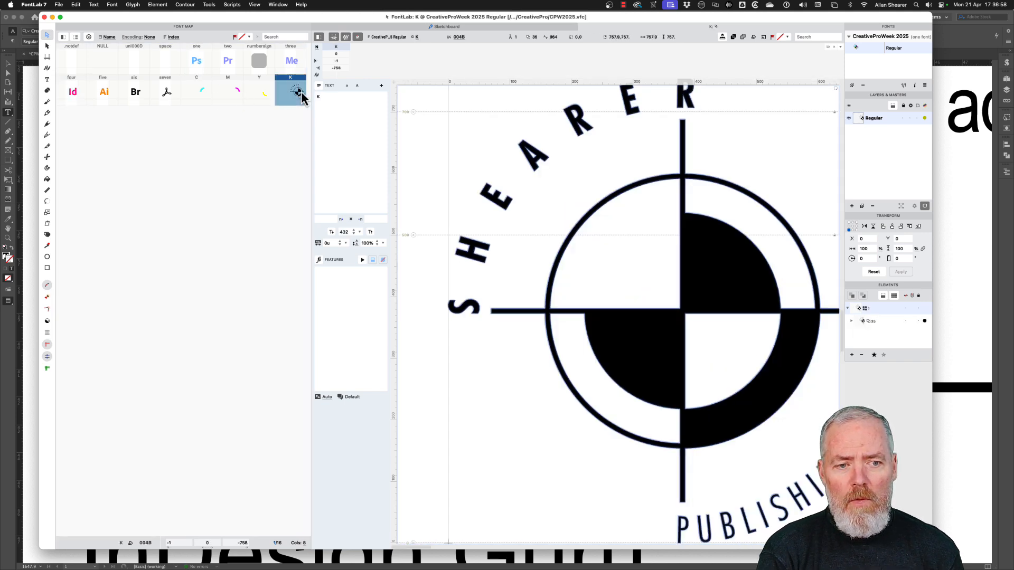
pyautogui.click(134, 95)
pyautogui.click(106, 95)
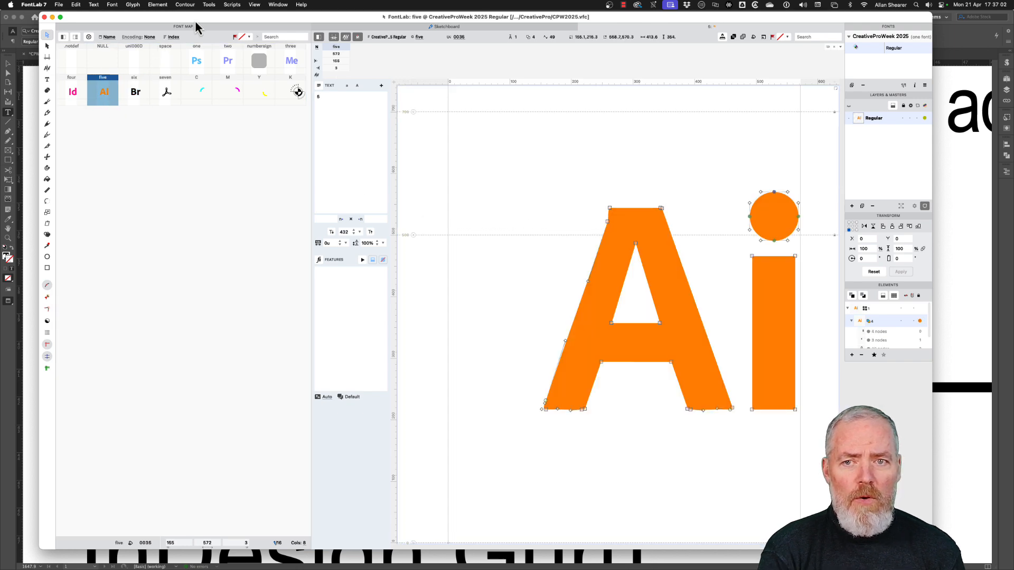
# Step: Switch back to InDesign and open the recent document 2025 New Affiliate Symbols 84.indd
pyautogui.moveTo(207, 21); pyautogui.dragTo(0, 59)
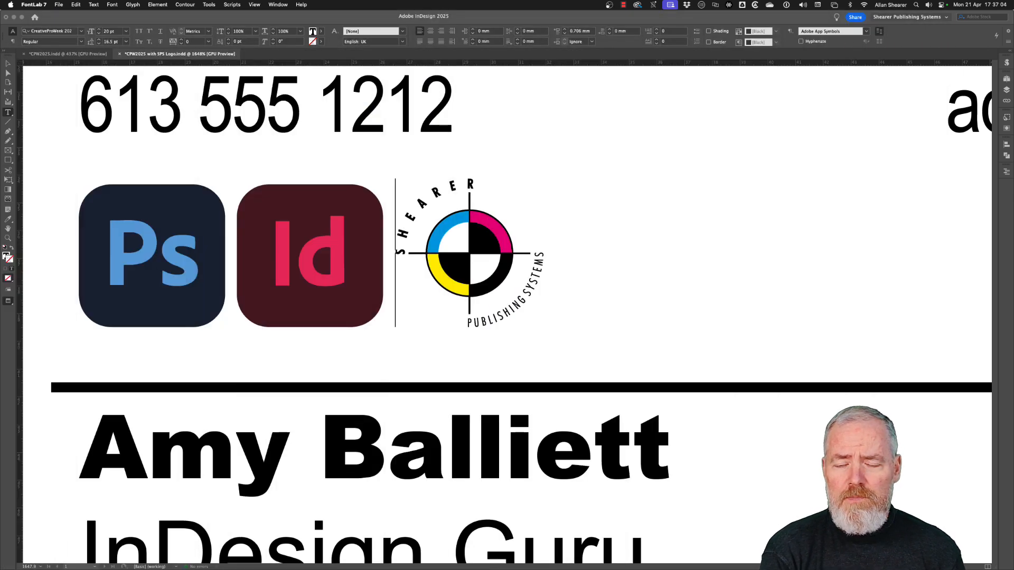
pyautogui.click(226, 26)
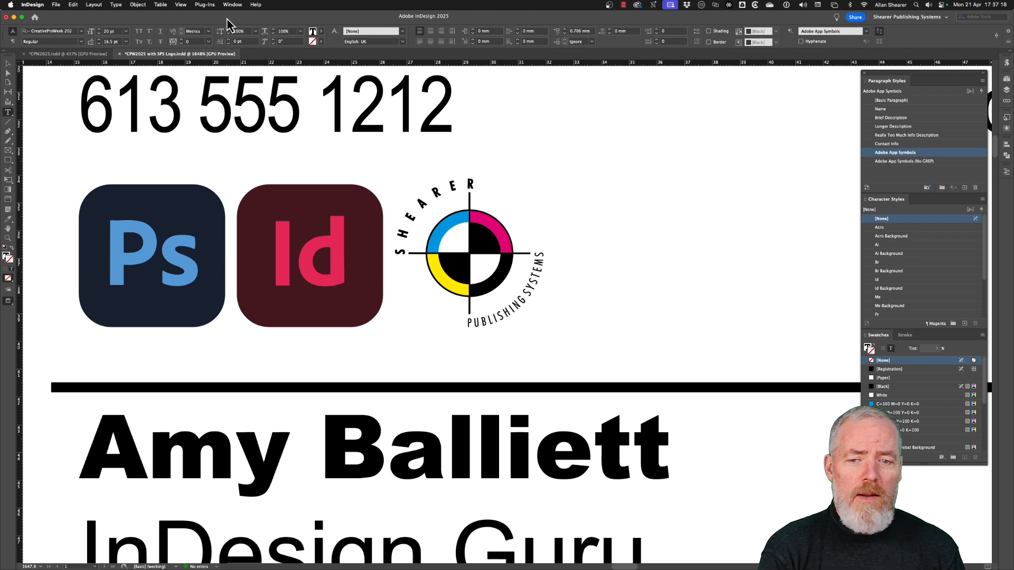
pyautogui.click(58, 7)
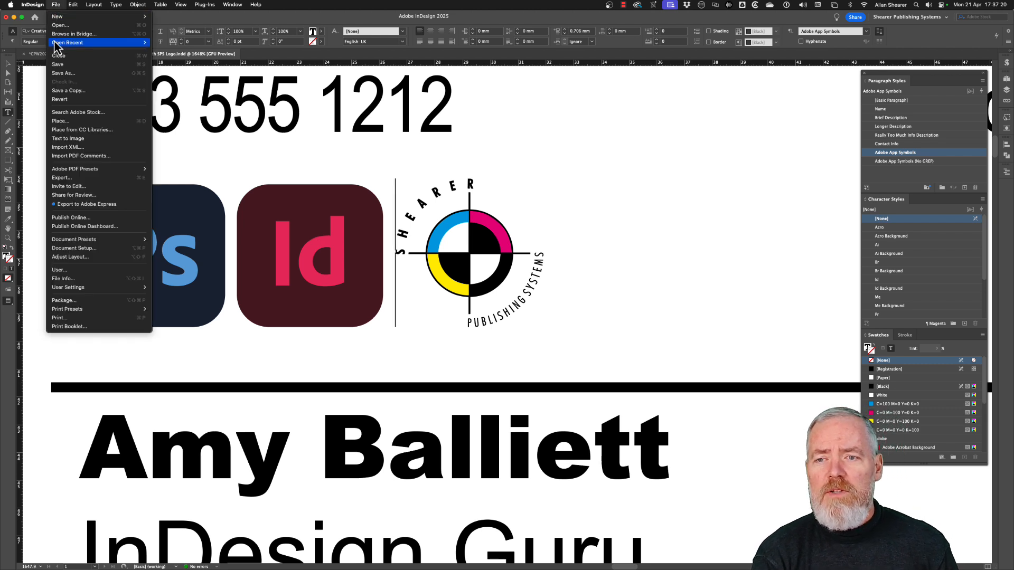
pyautogui.moveTo(55, 45)
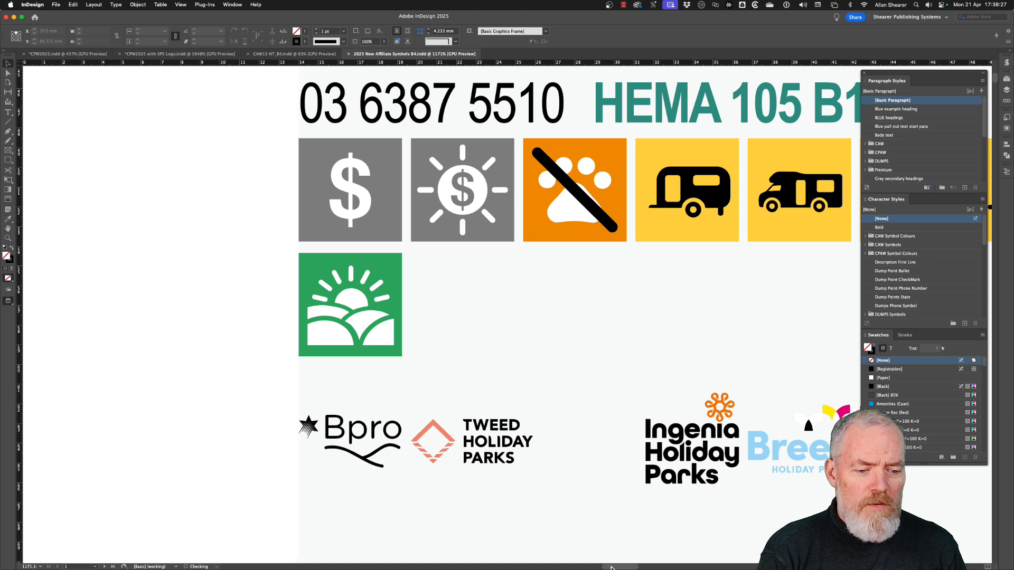
# Step: Place the text cursor in the campground symbol line and look along the full rows of symbols and affiliate logos
pyautogui.moveTo(611, 568); pyautogui.dragTo(622, 569)
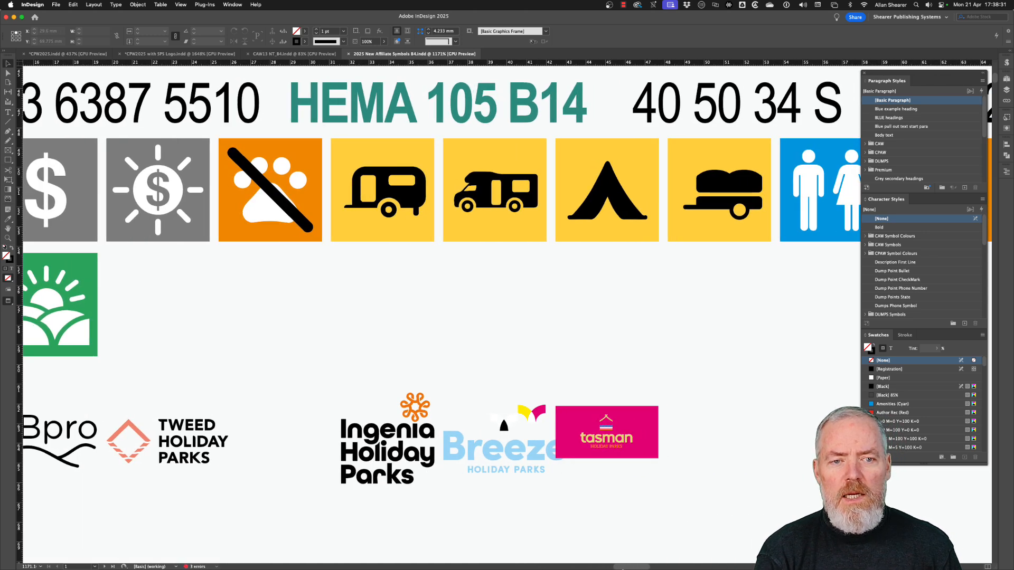
pyautogui.doubleClick(506, 184)
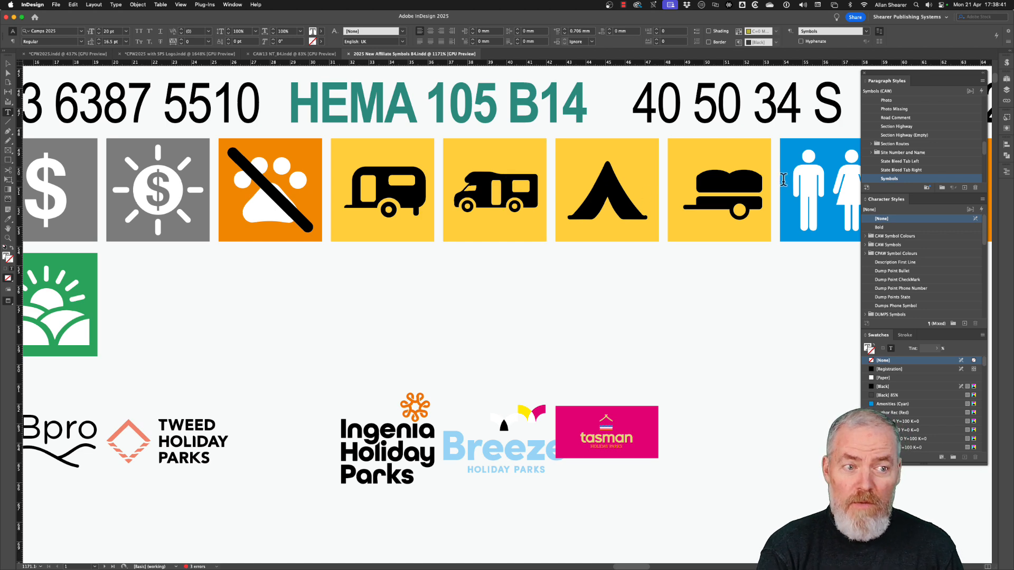
pyautogui.moveTo(636, 567); pyautogui.dragTo(639, 568)
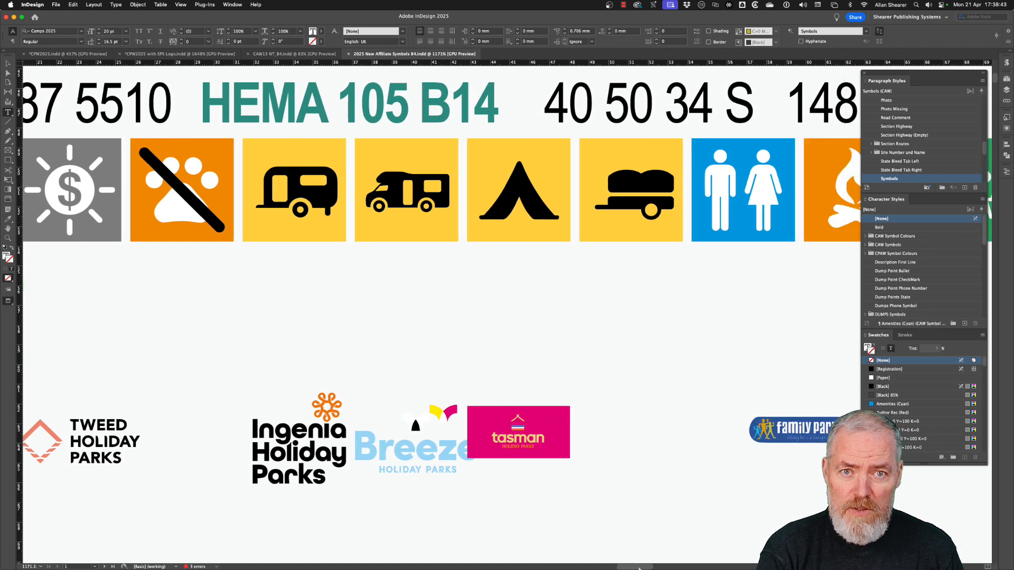
pyautogui.hscroll(10, 639, 568)
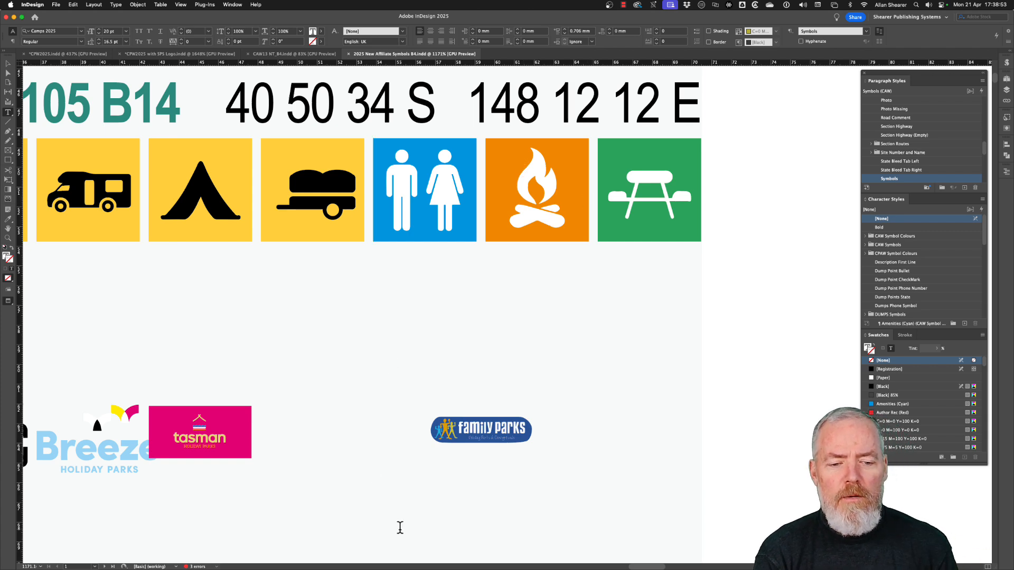
pyautogui.moveTo(639, 569); pyautogui.dragTo(623, 567)
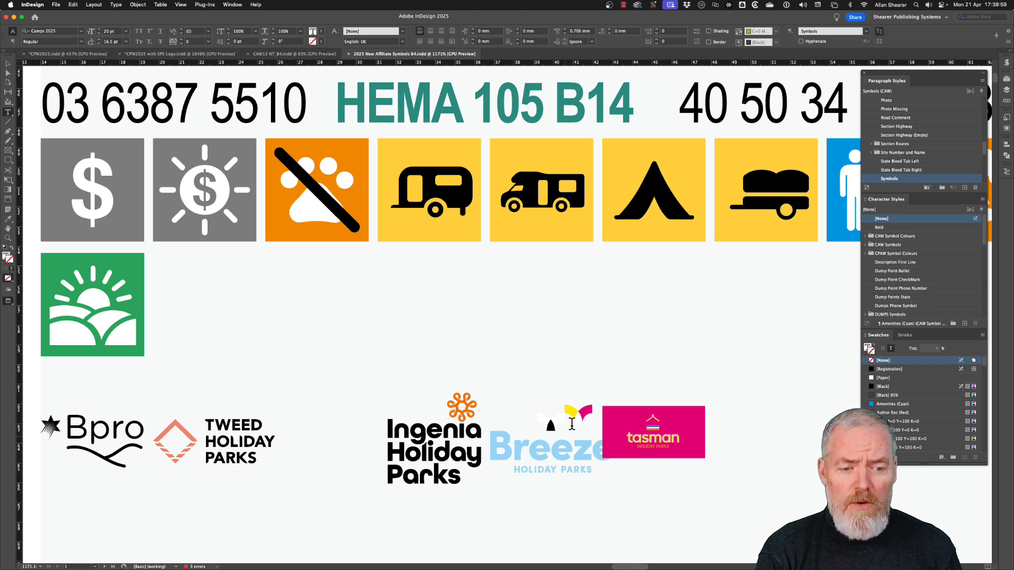
# Step: Examine the Breeze and Tasman Holiday Parks logos and the Family Parks logo at close range
pyautogui.click(8, 237)
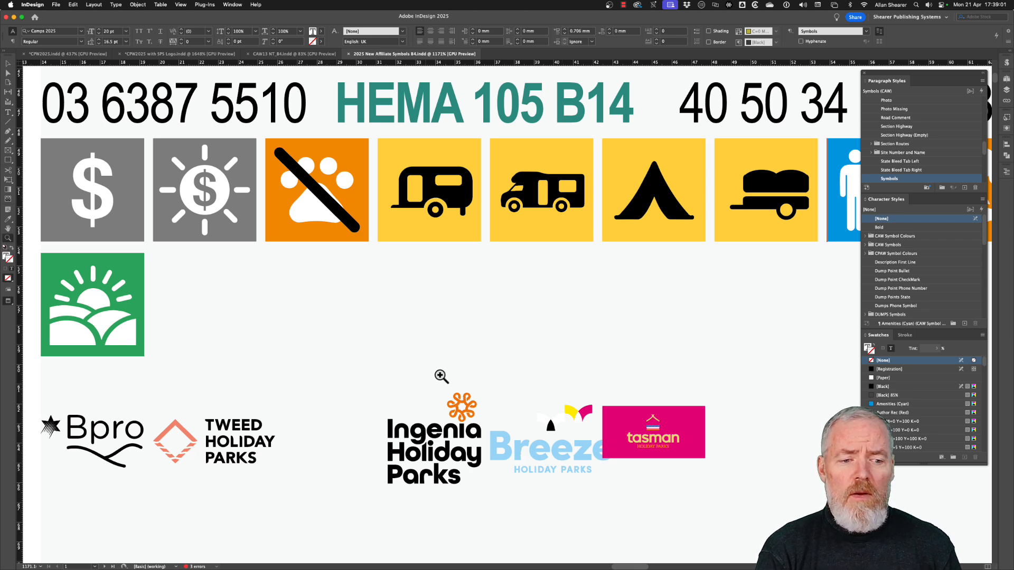
pyautogui.moveTo(463, 374); pyautogui.dragTo(720, 511)
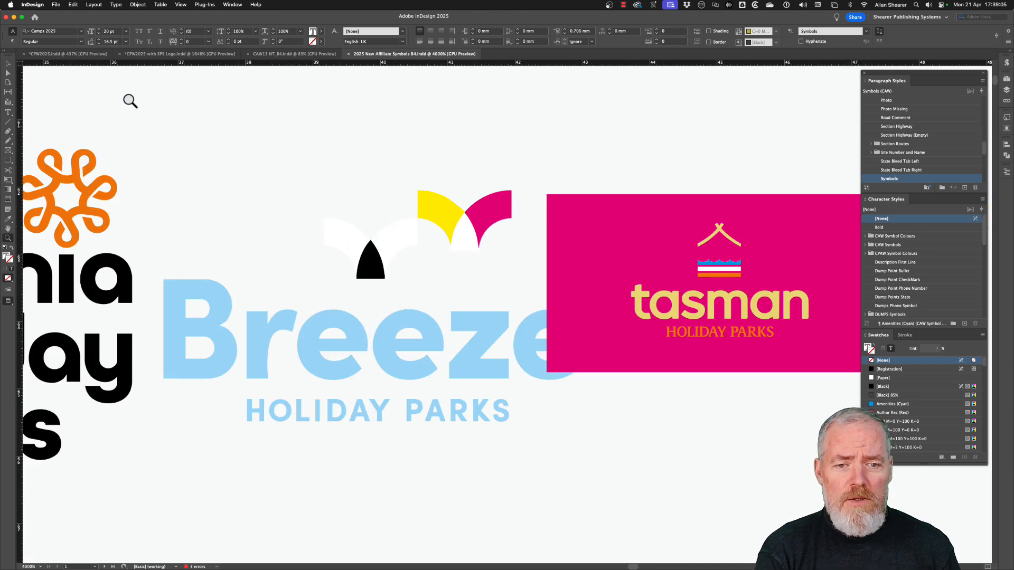
pyautogui.click(8, 64)
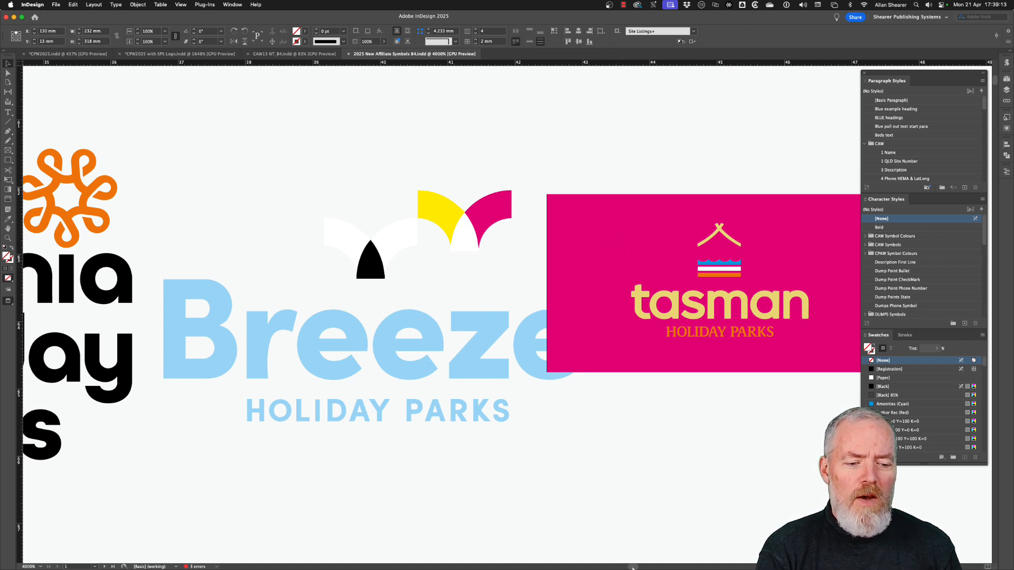
pyautogui.moveTo(633, 567); pyautogui.dragTo(647, 568)
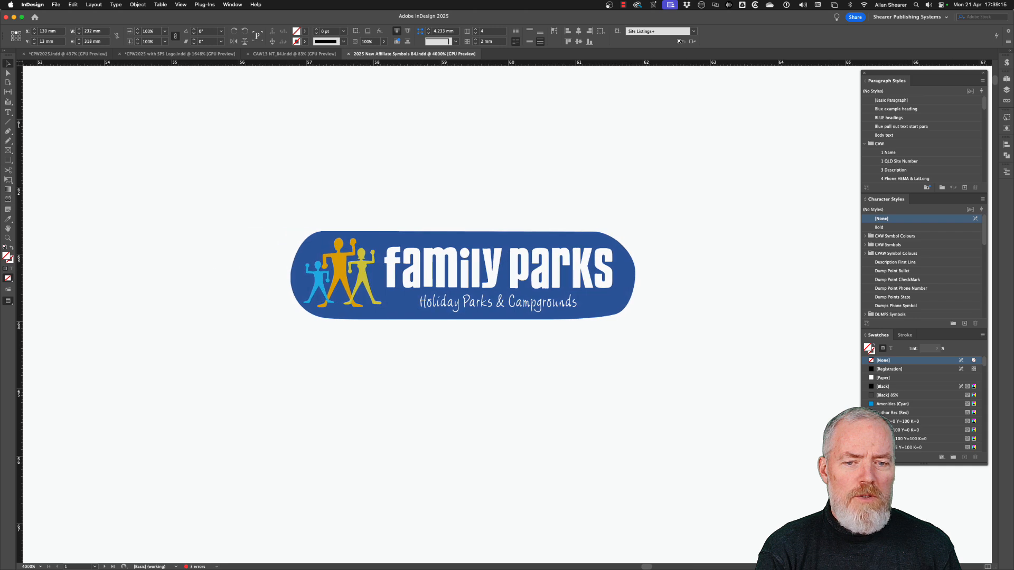